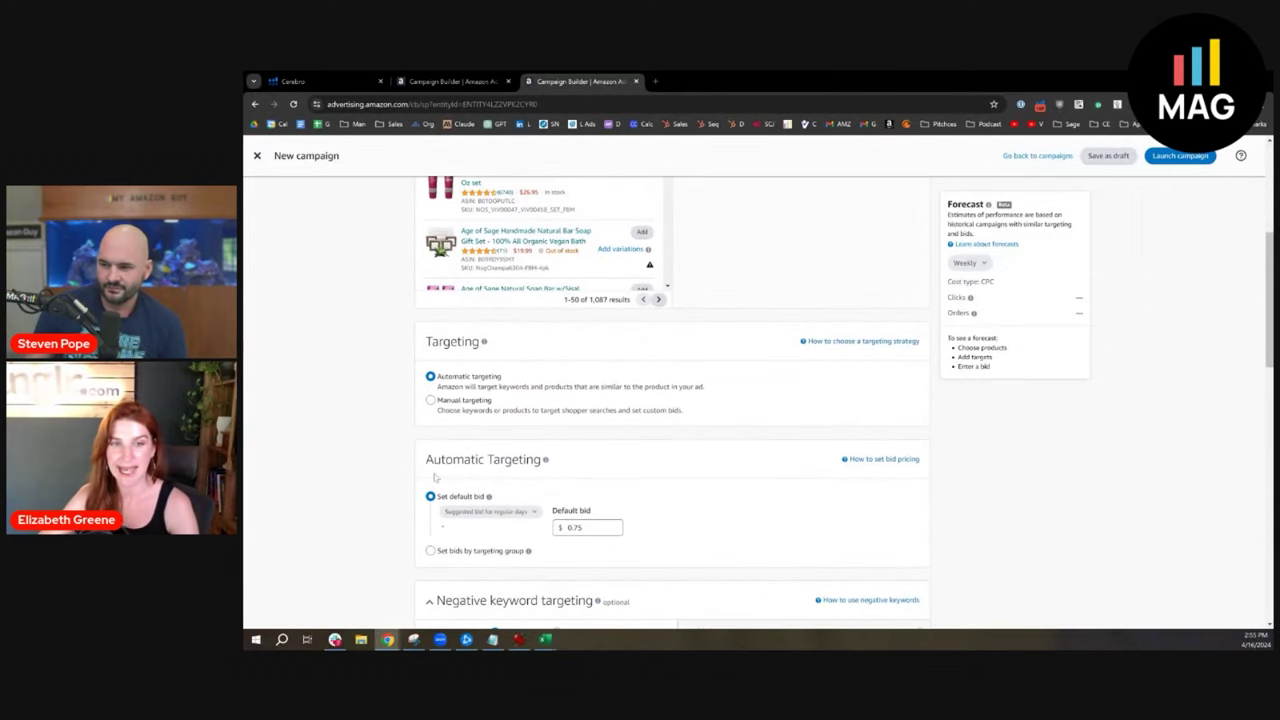
- Switch the campaign to Manual targeting and keep the suggested Keyword targeting
left_click(430, 400)
scroll(500, 400, "down", 5)
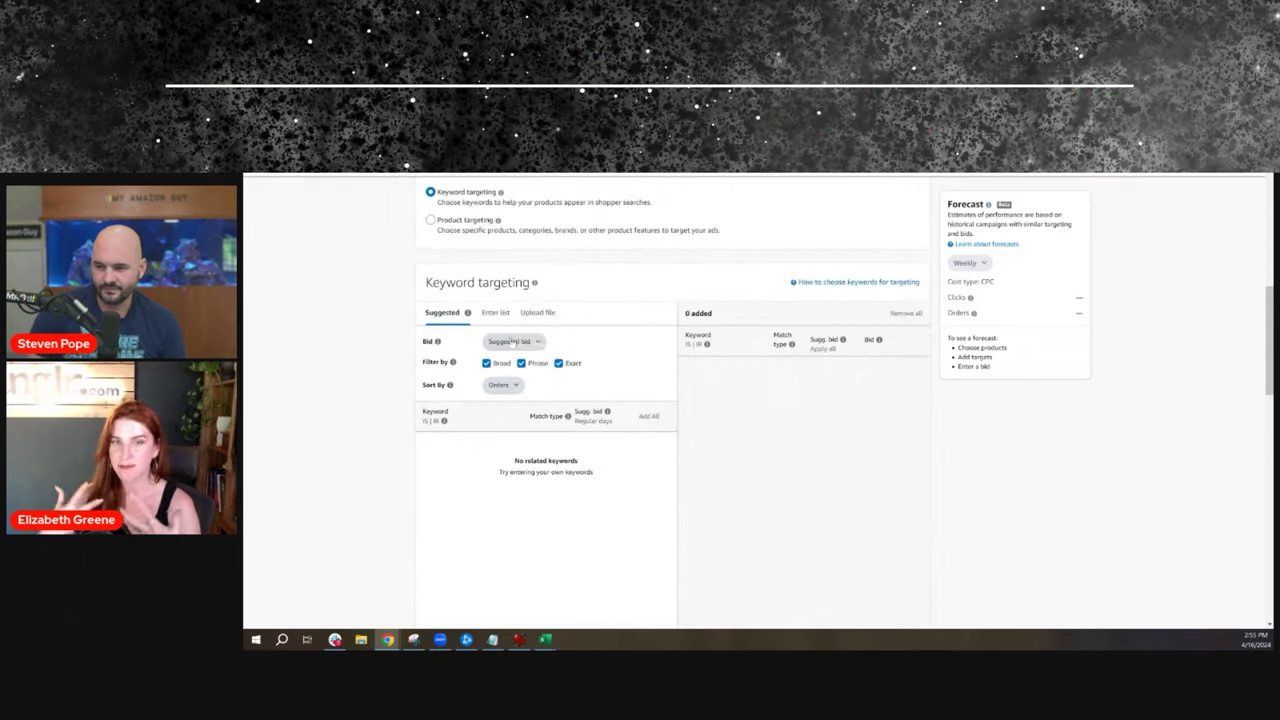
left_click(495, 312)
left_click(442, 312)
- Add the Age of Sage All Natural Bath Body Soap Gift Set as the advertised product
scroll(548, 400, "up", 1)
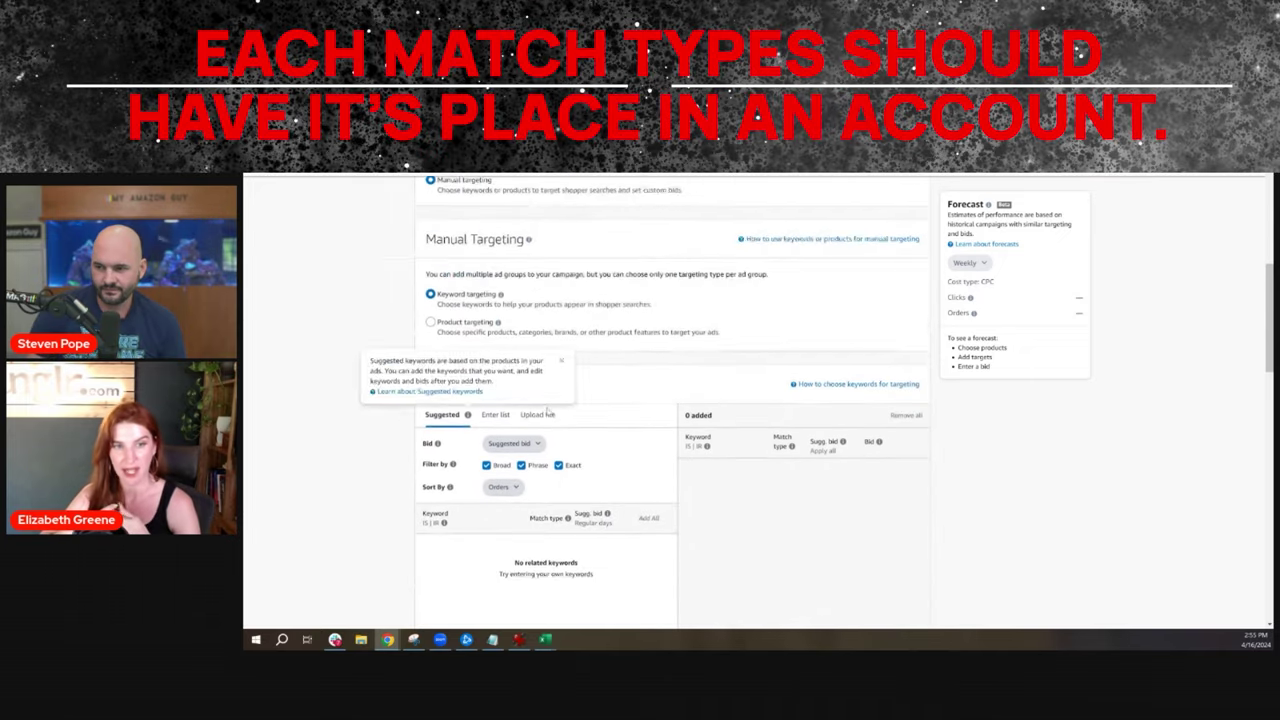
scroll(548, 412, "up", 5)
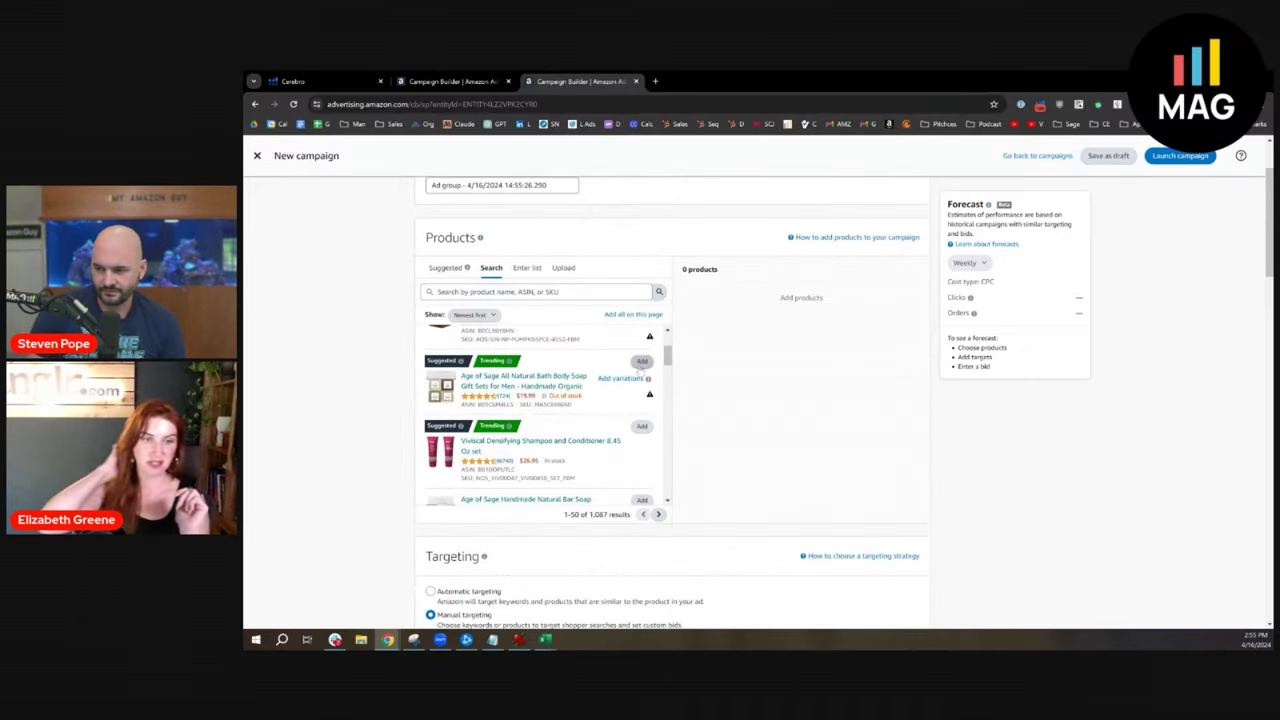
left_click(641, 361)
scroll(723, 451, "down", 6)
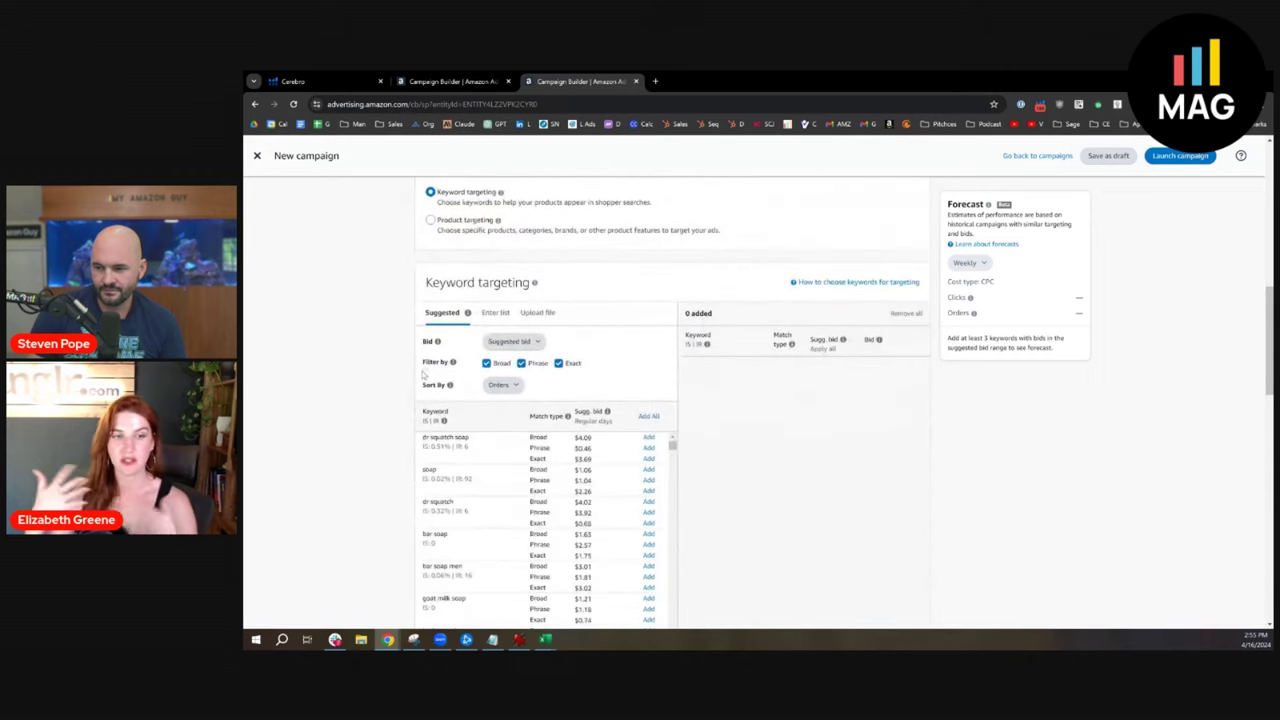
scroll(380, 395, "down", 1)
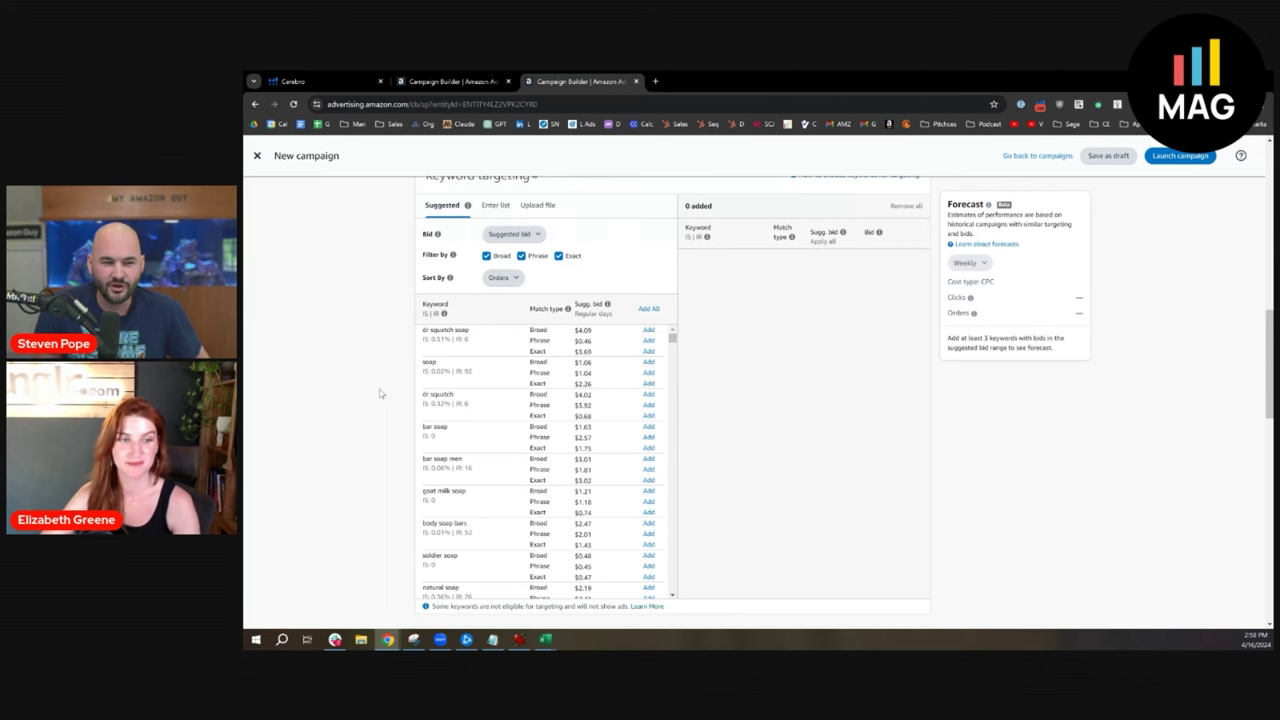
left_click(656, 80)
- Go to the Age of Sage Amazon store, then search Amazon for soap and browse the results
type("a")
key("Return")
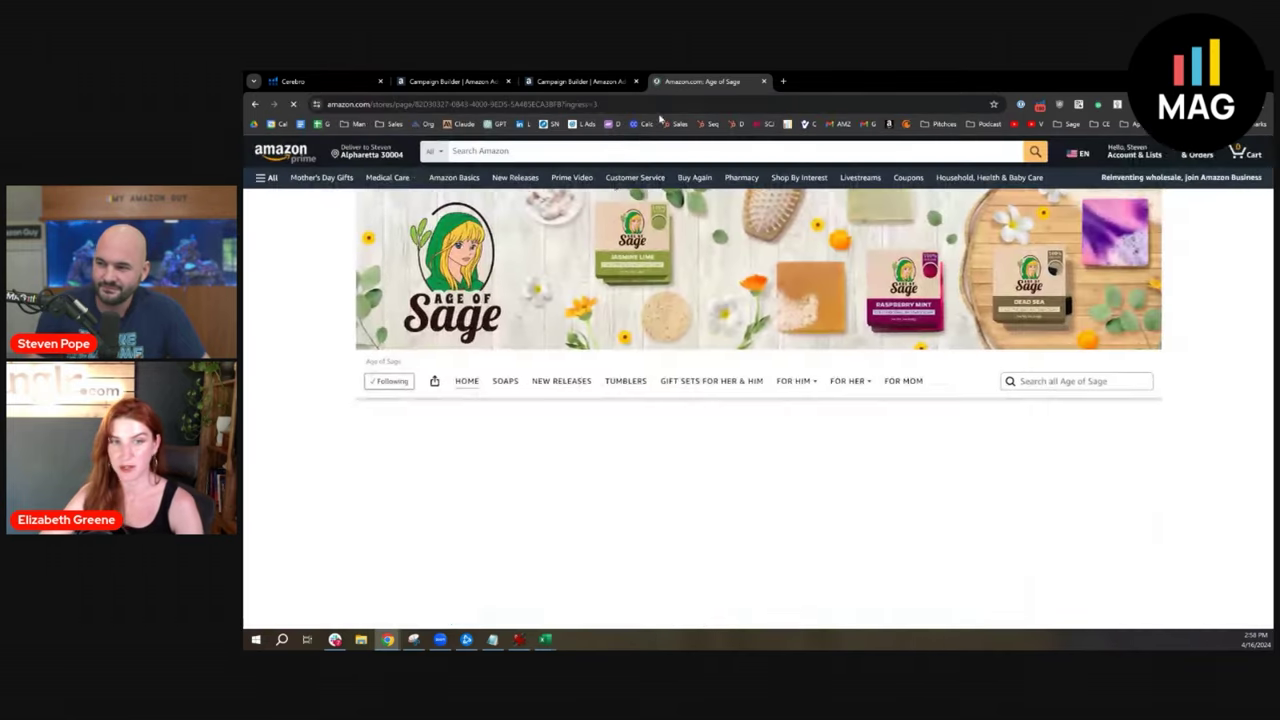
left_click(601, 148)
type("soap")
key("Return")
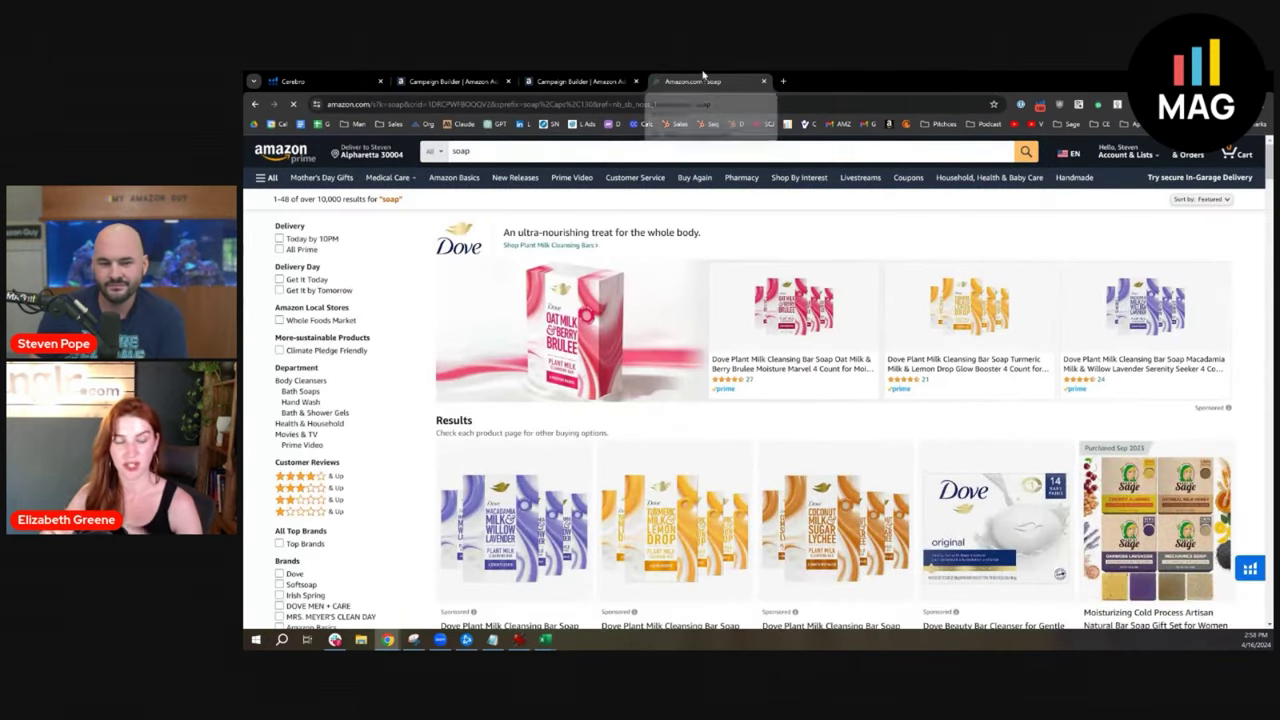
scroll(869, 316, "down", 2)
scroll(869, 316, "down", 1)
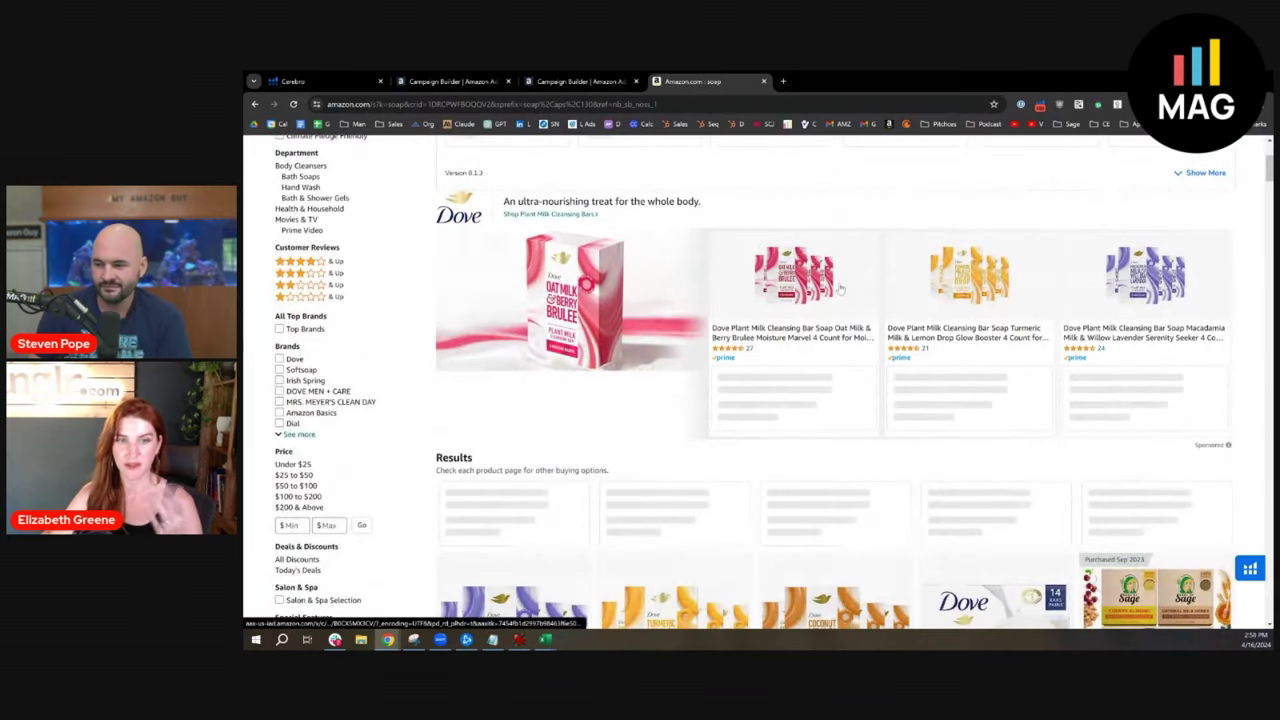
scroll(822, 290, "down", 1)
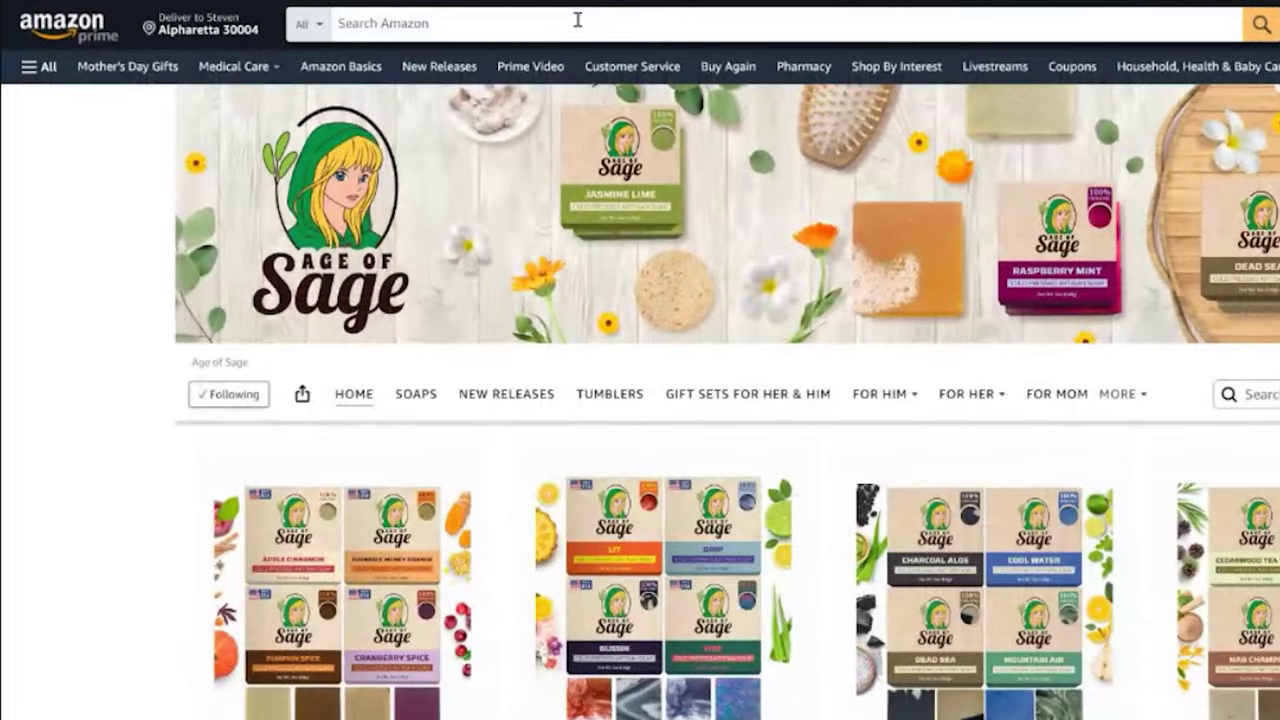
- Run another Amazon search in a new tab to review competing results
left_click(574, 20)
type("soap")
key("Return")
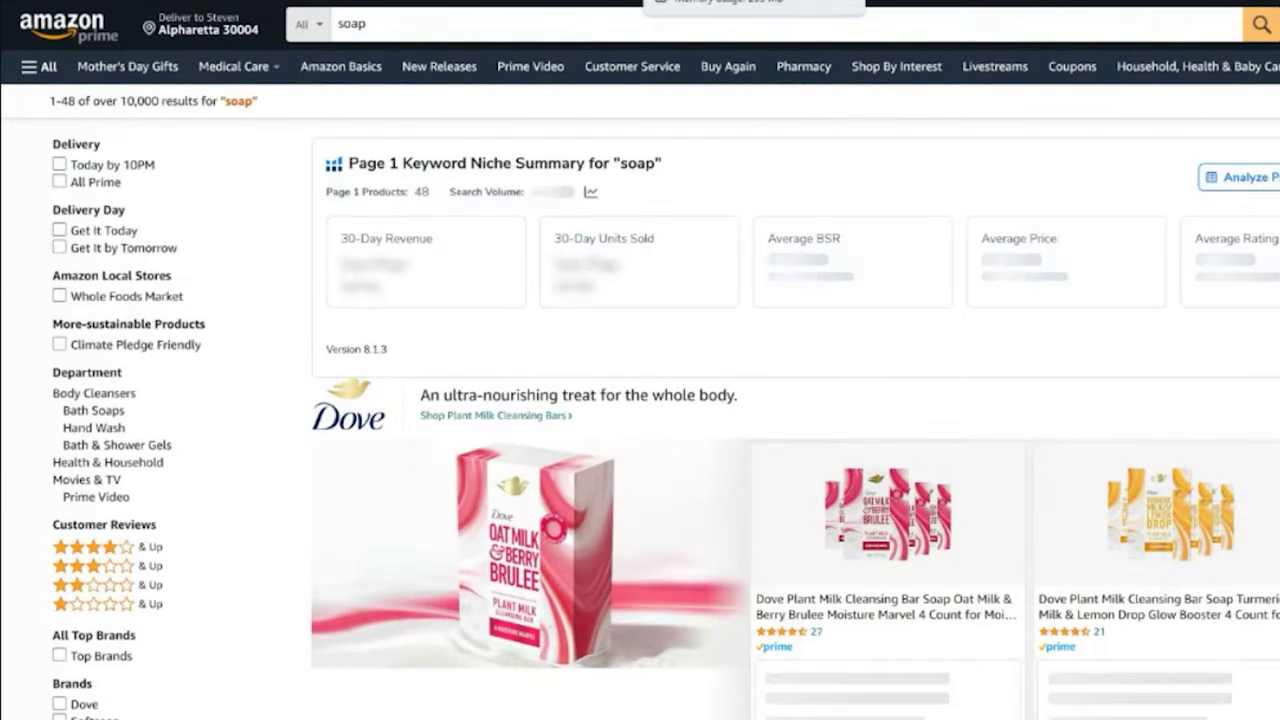
scroll(1000, 280, "down", 3)
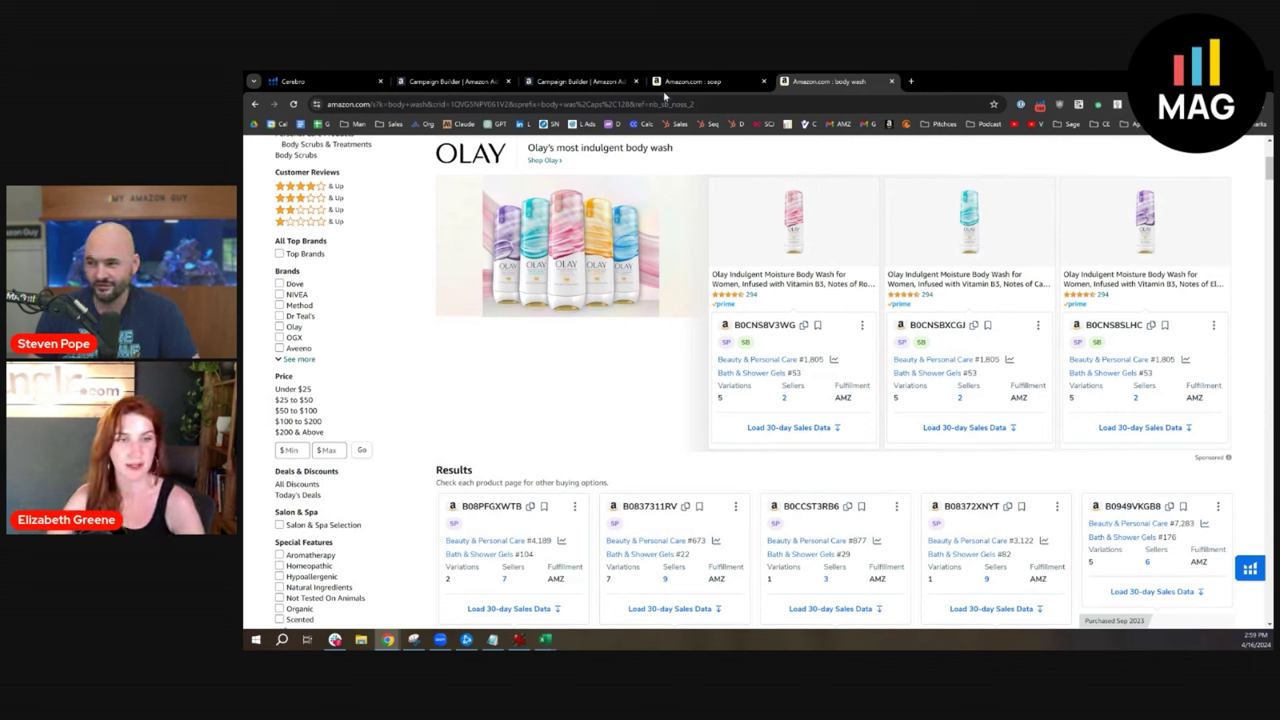
- Back in Campaign Builder, open the advertised gift set's listing, then return to the keyword suggestions
left_click(598, 79)
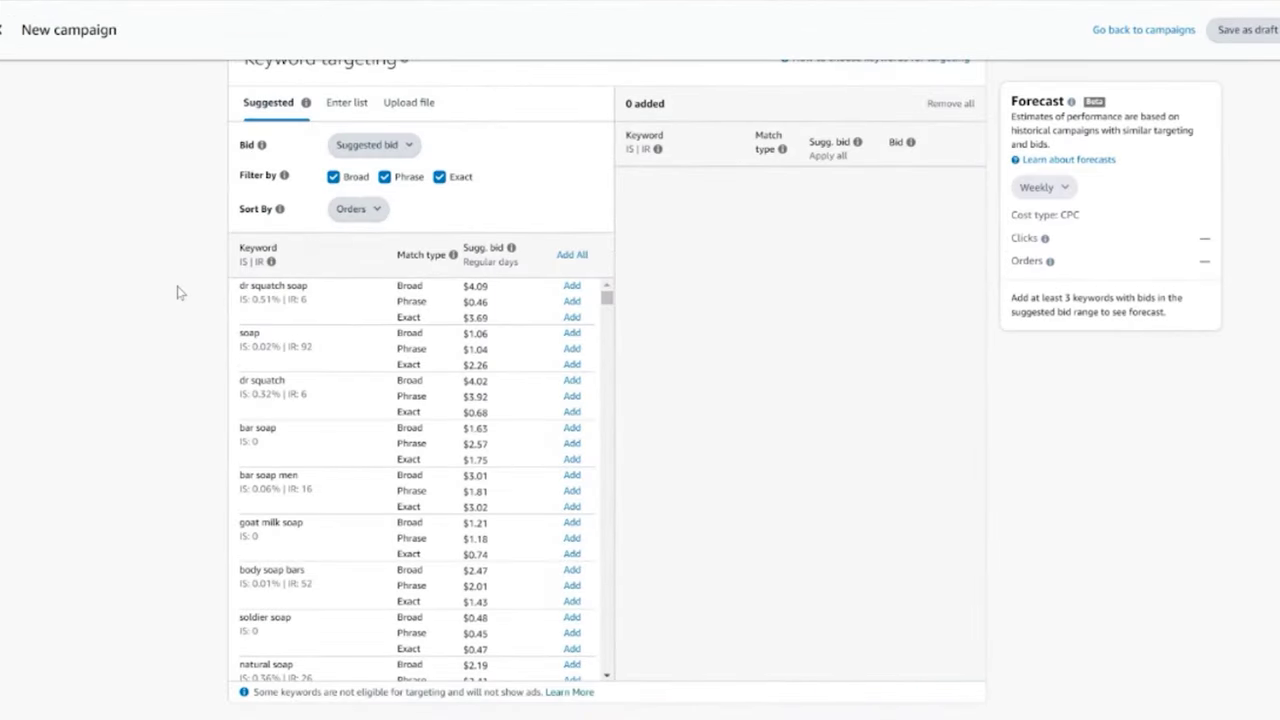
scroll(651, 397, "up", 10)
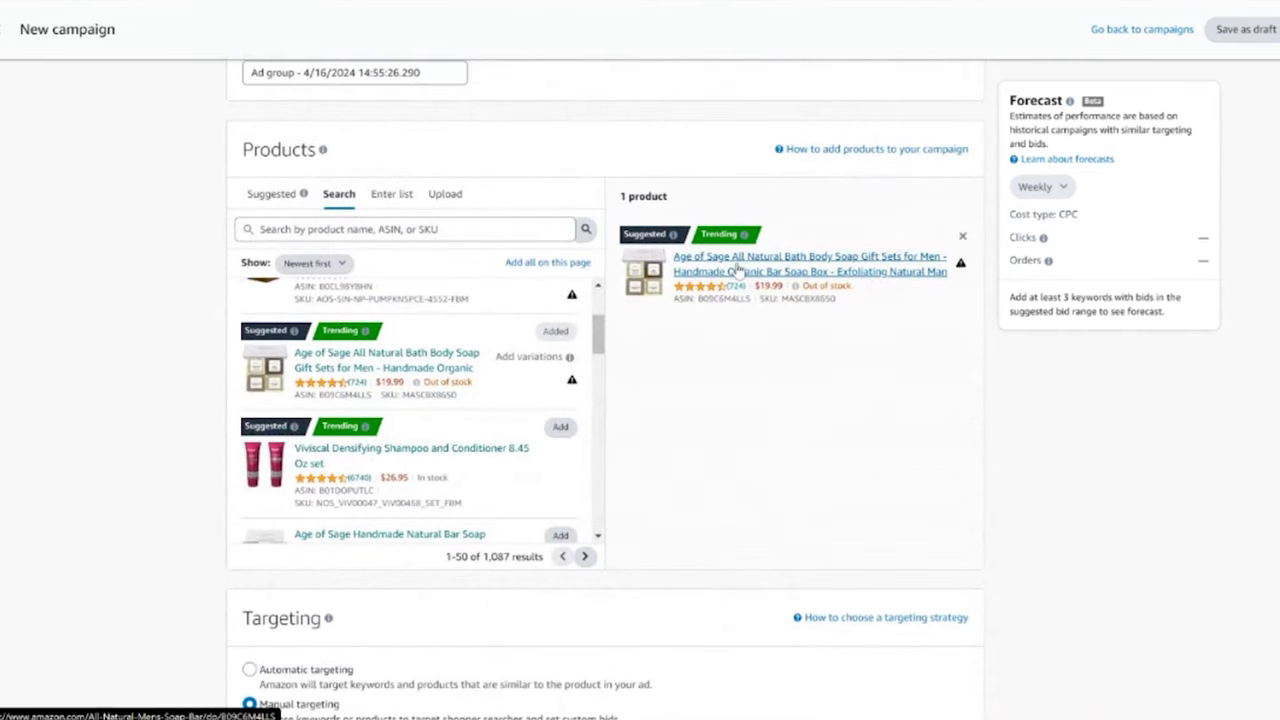
left_click(737, 270)
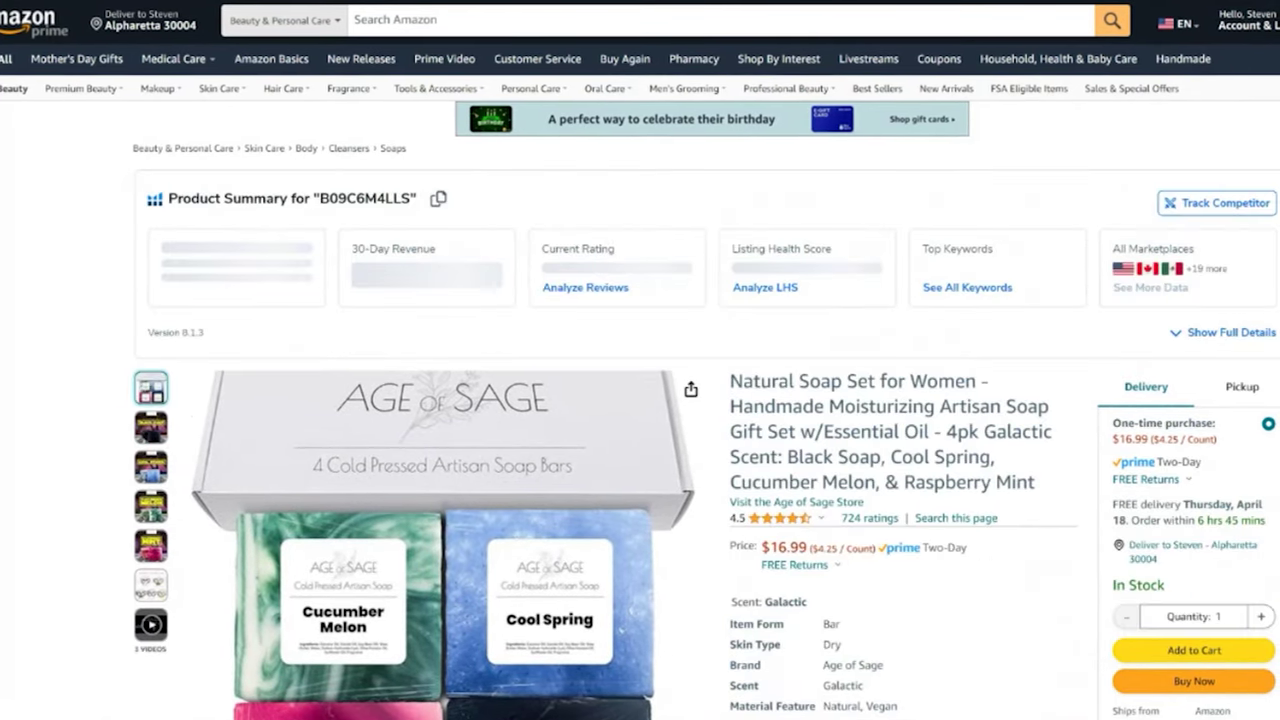
scroll(640, 400, "down", 3)
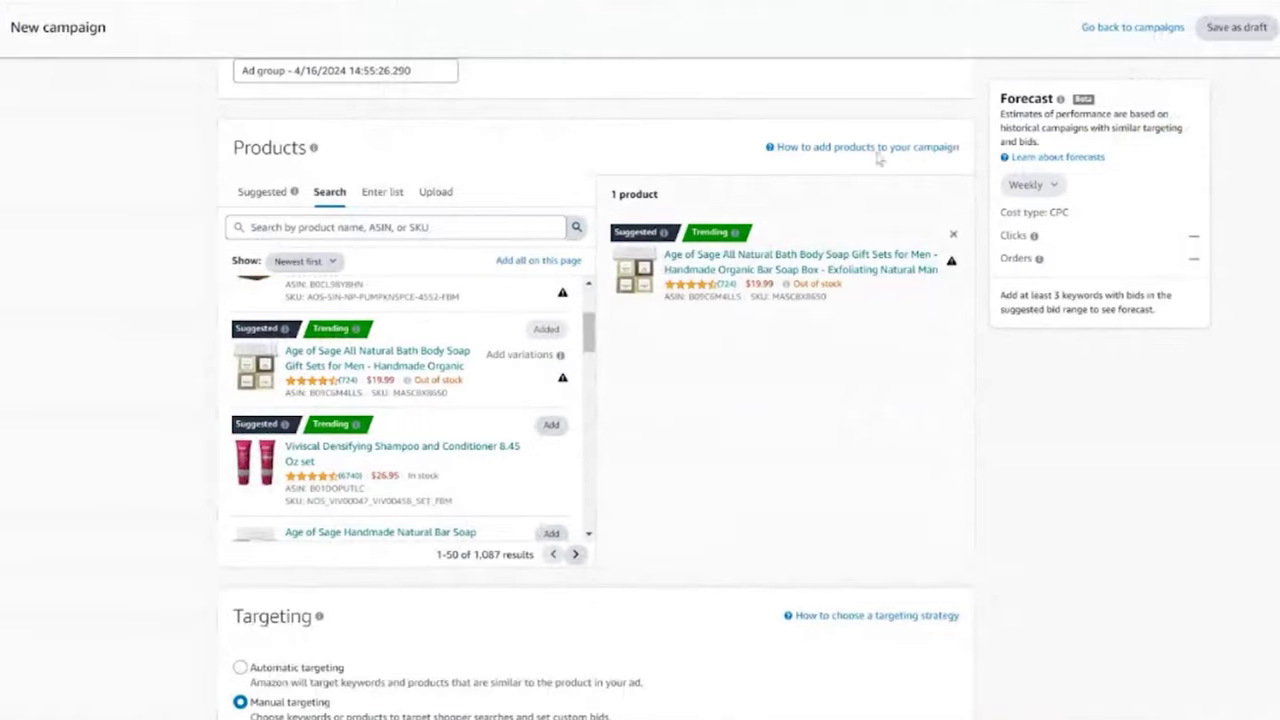
scroll(600, 475, "down", 1)
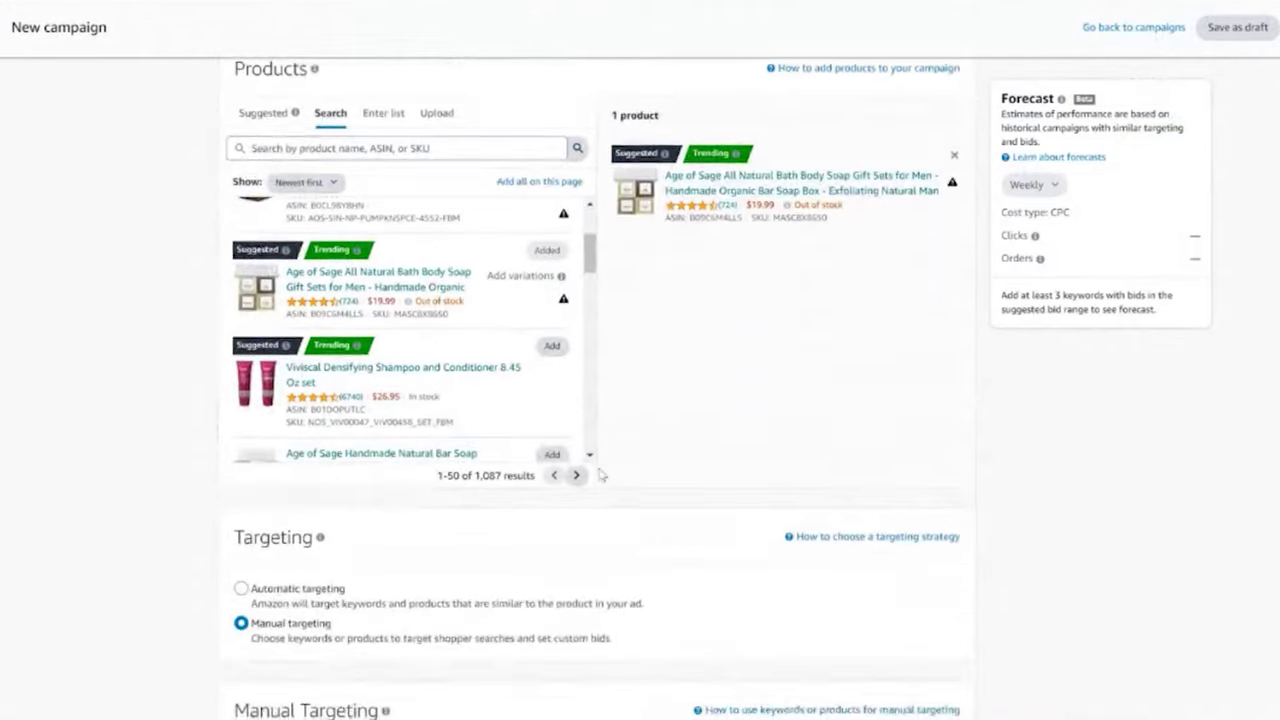
scroll(601, 475, "down", 10)
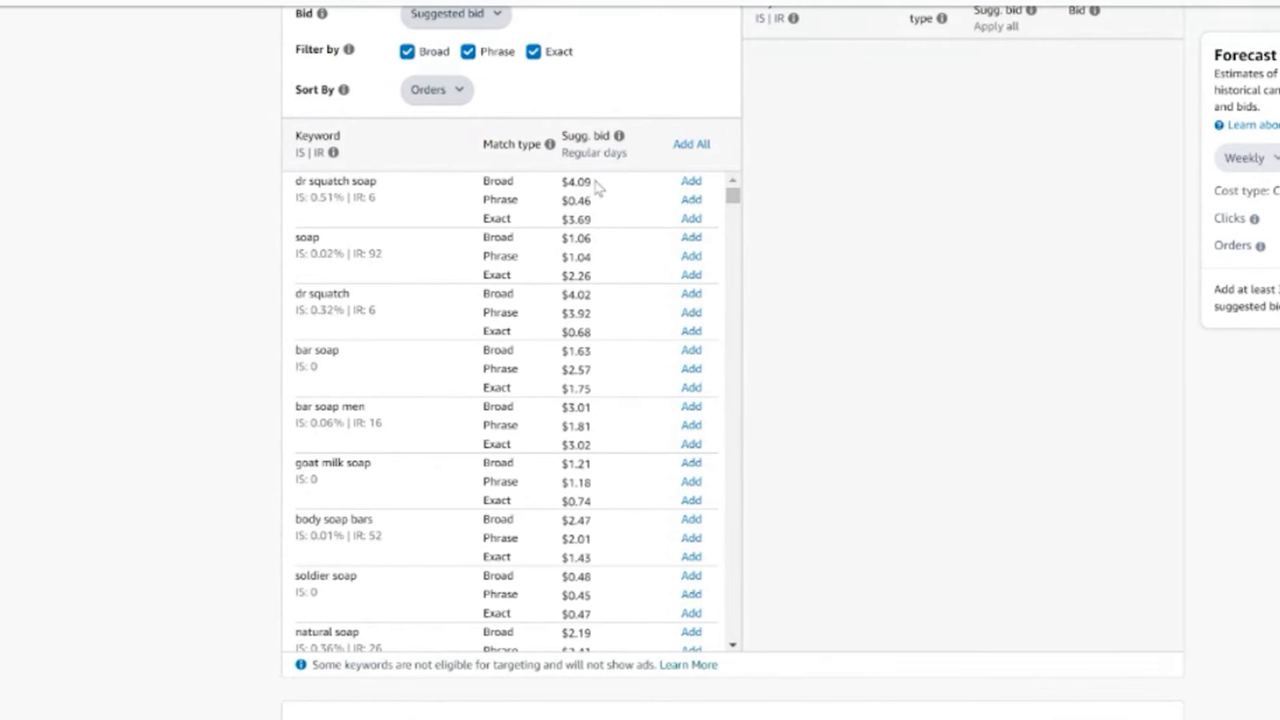
- Add dr squatch soap as broad, phrase and exact match keywords
left_click(694, 181)
left_click(691, 201)
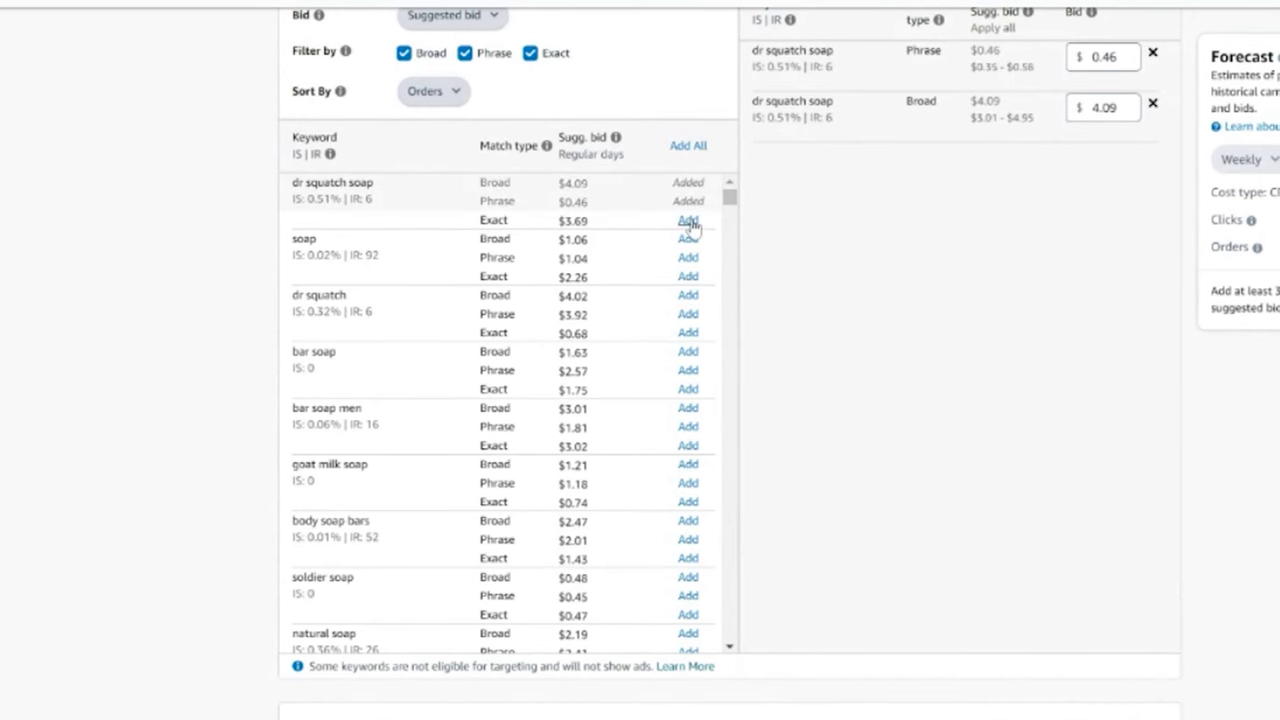
left_click(691, 220)
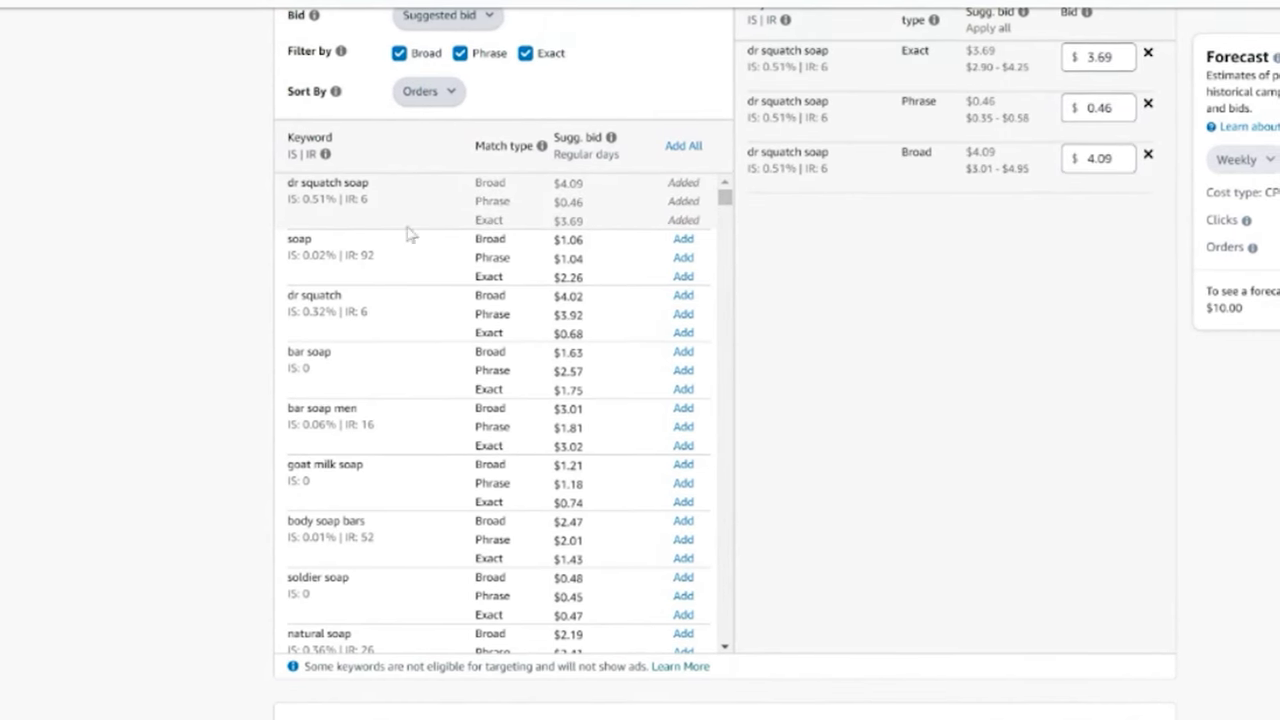
scroll(981, 396, "up", 1)
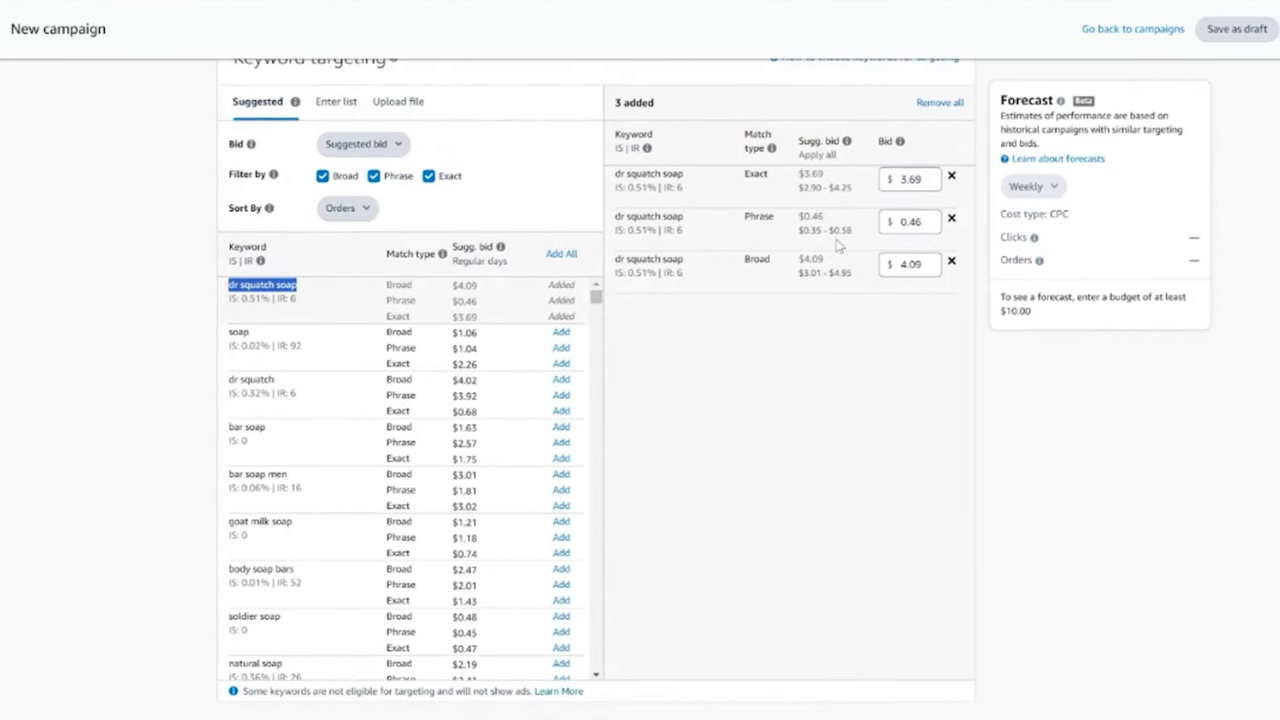
- Keep the dr squatch soap phrase bid at 0.46 and open a blank browser tab
double_click(922, 221)
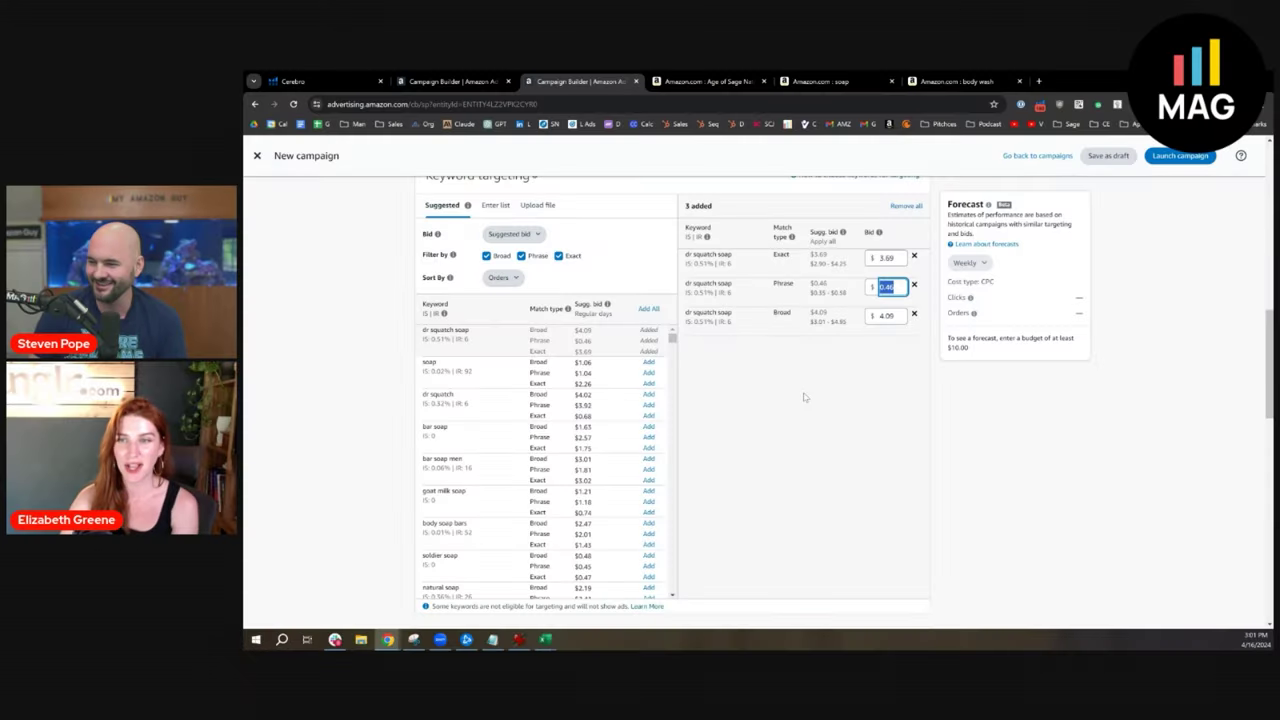
left_click(819, 399)
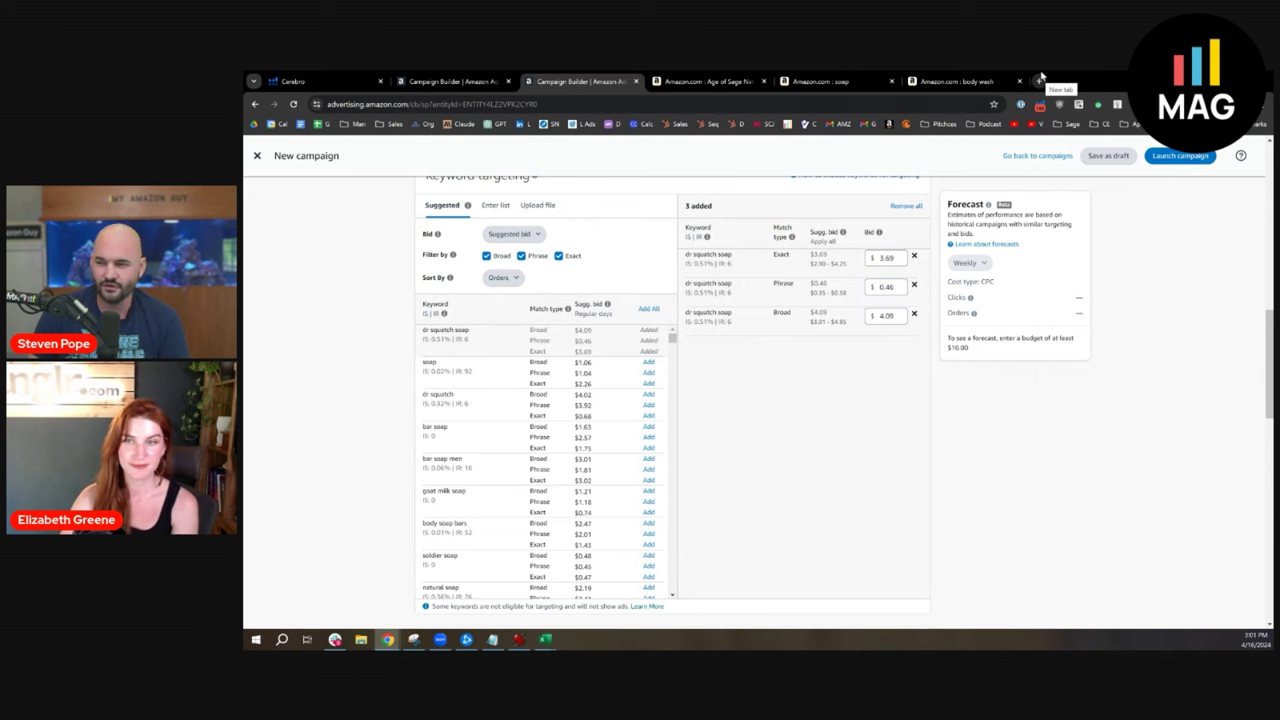
left_click(1040, 79)
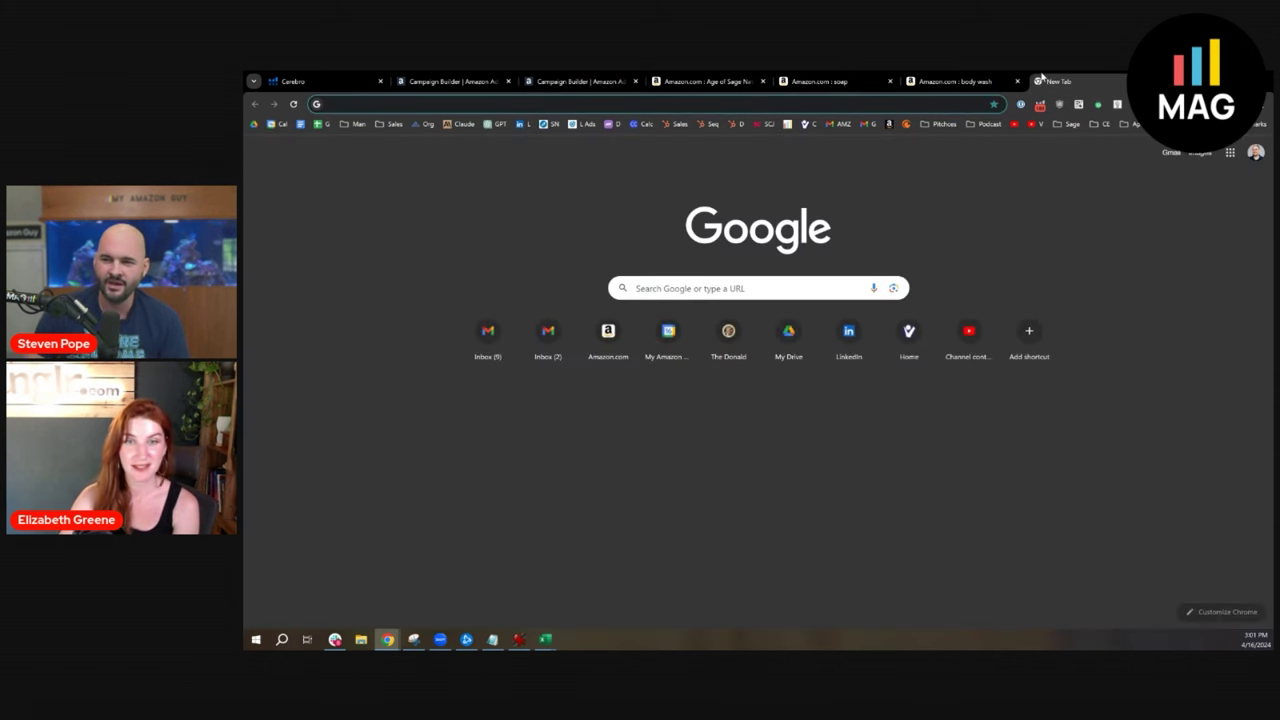
- Look up the Age of Sage store, then search Amazon for supplement
type("age of sage")
key("Return")
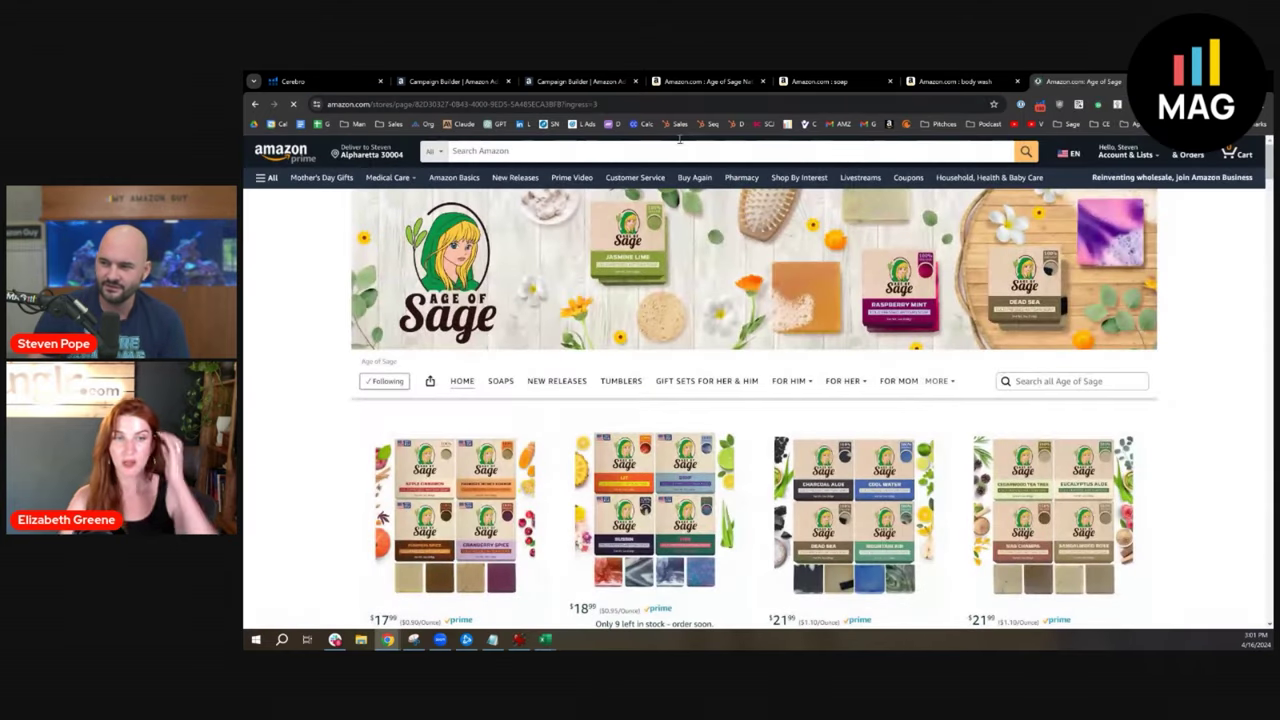
type("supplement")
key("Return")
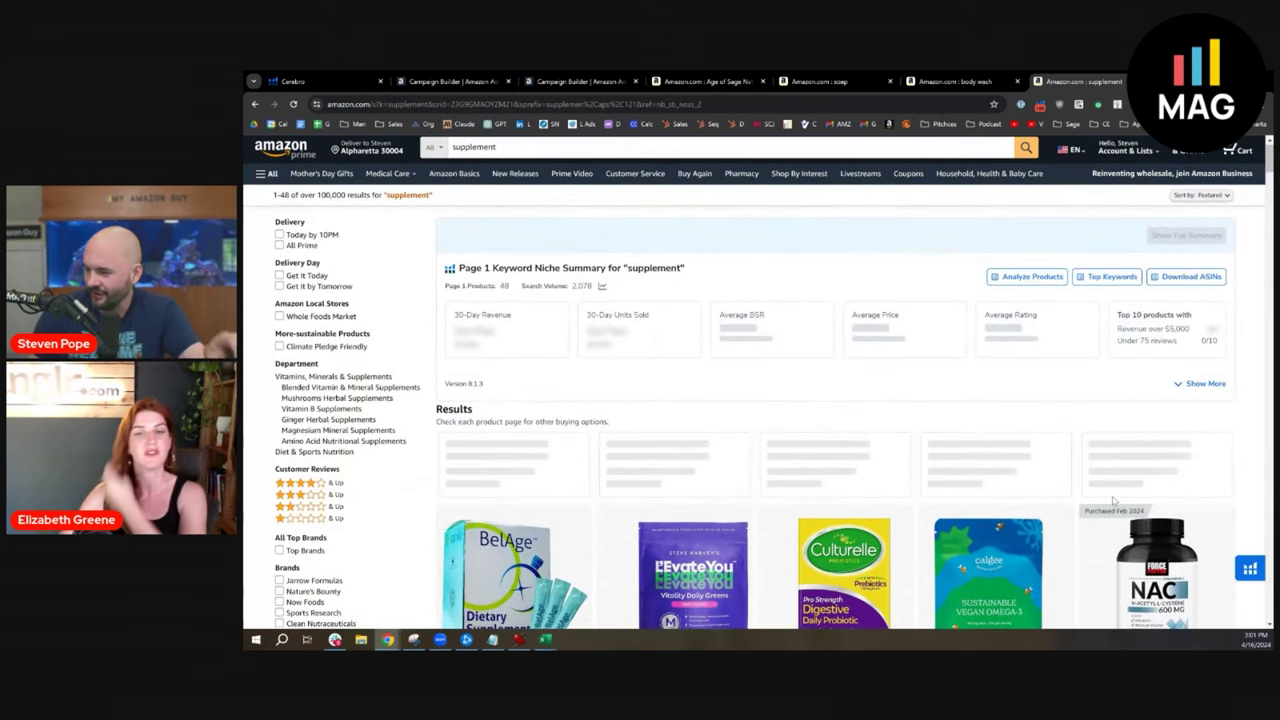
- Open the FORCE FACTOR NAC 600 mg product page and scroll through its details
scroll(1138, 480, "down", 3)
left_click(1148, 452)
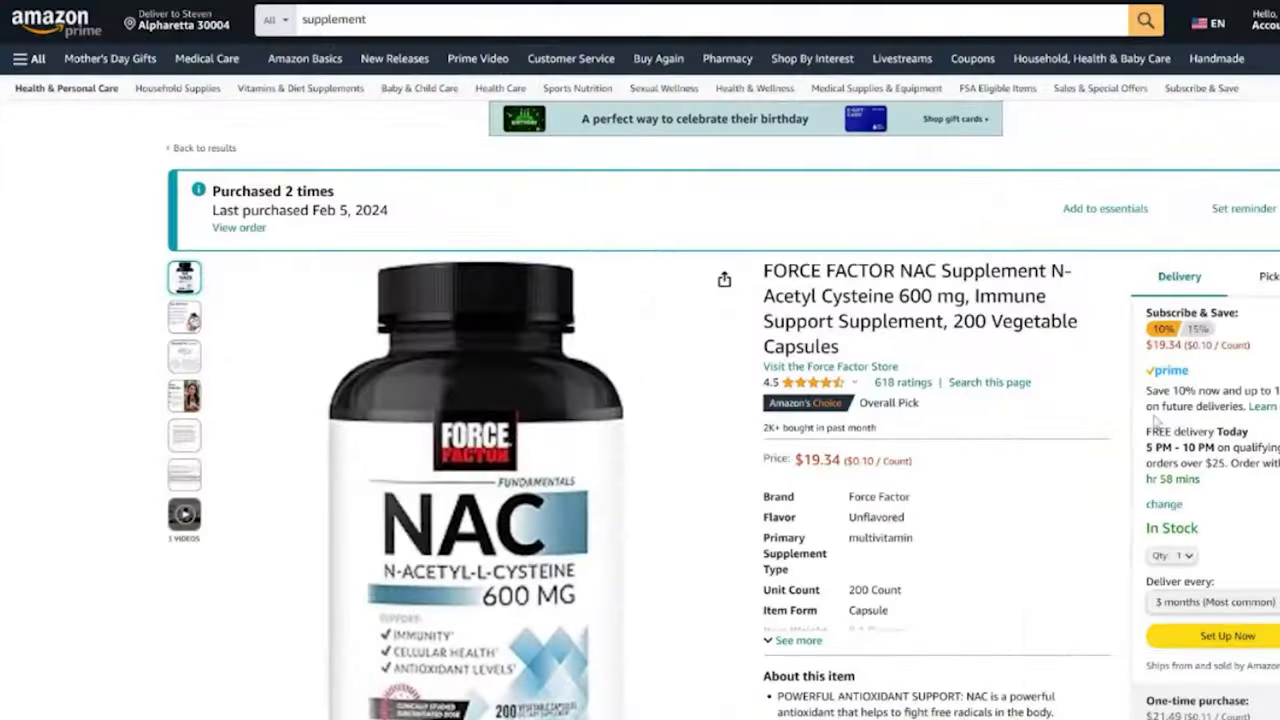
scroll(1048, 371, "down", 2)
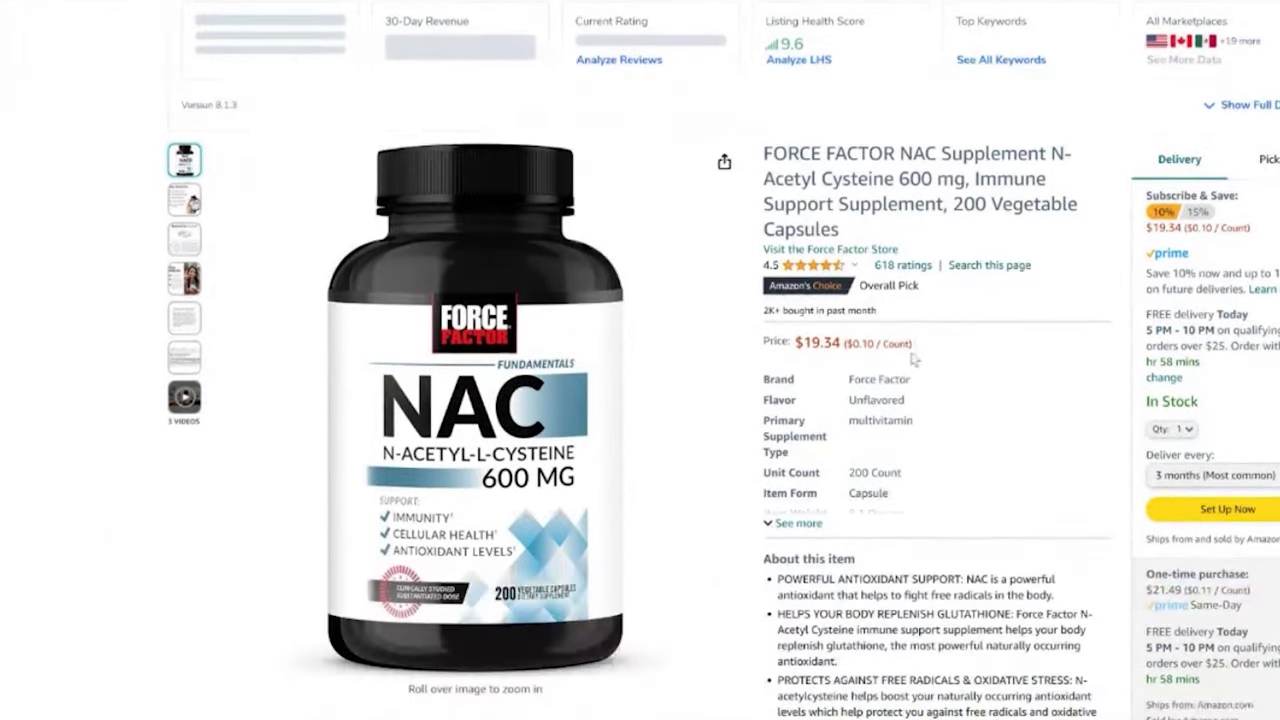
scroll(737, 449, "down", 1)
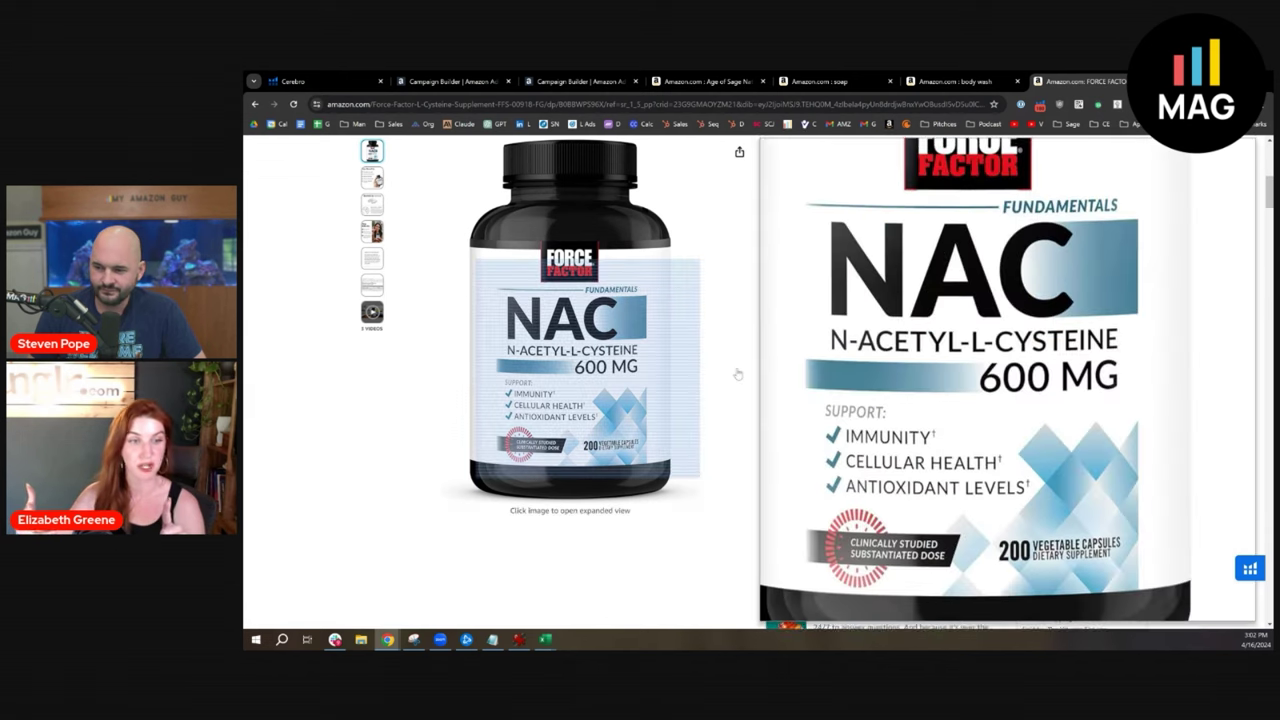
scroll(607, 360, "down", 3)
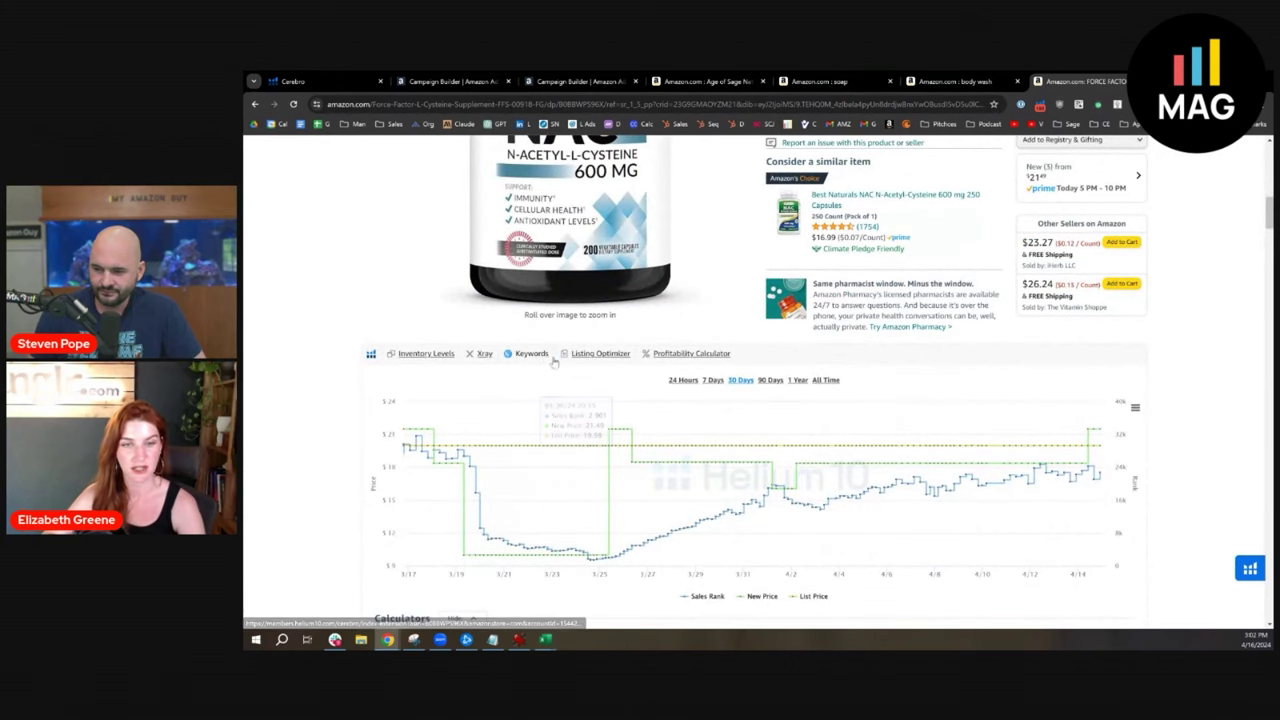
- Open the NAC listing's keywords in Cerebro and sort by search volume, highest first
left_click(542, 359)
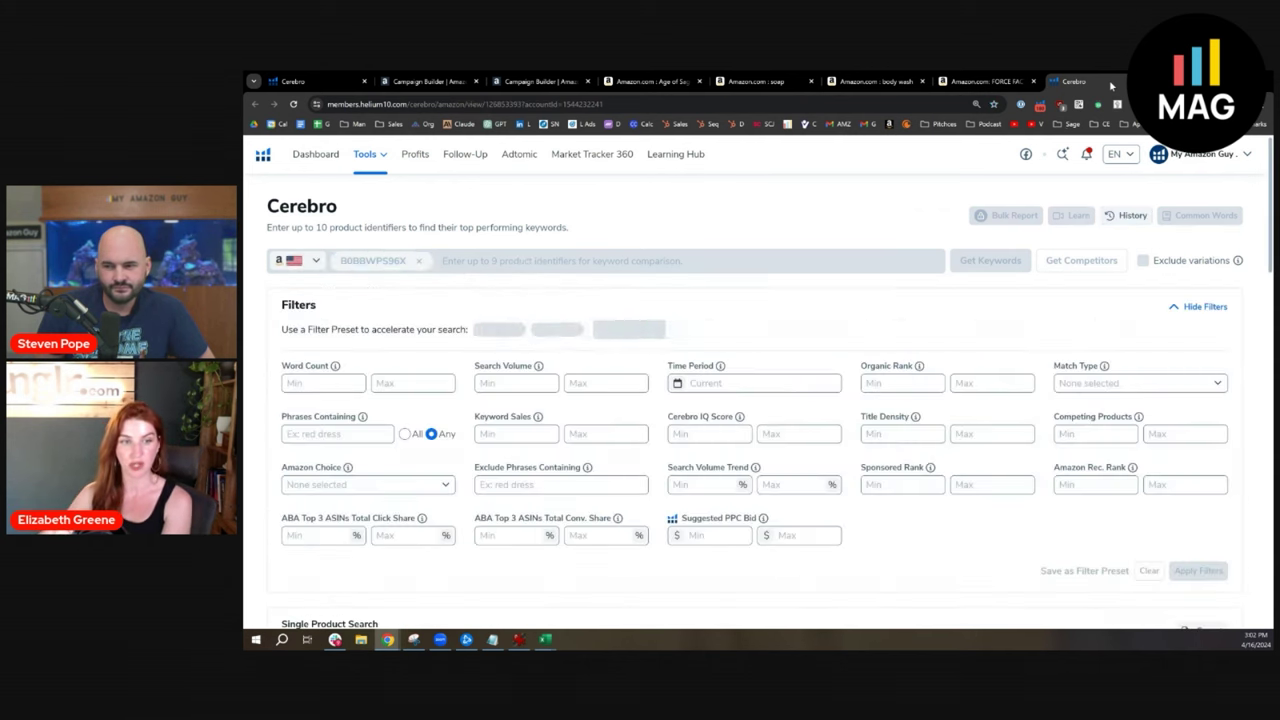
scroll(987, 183, "down", 2)
scroll(987, 183, "down", 5)
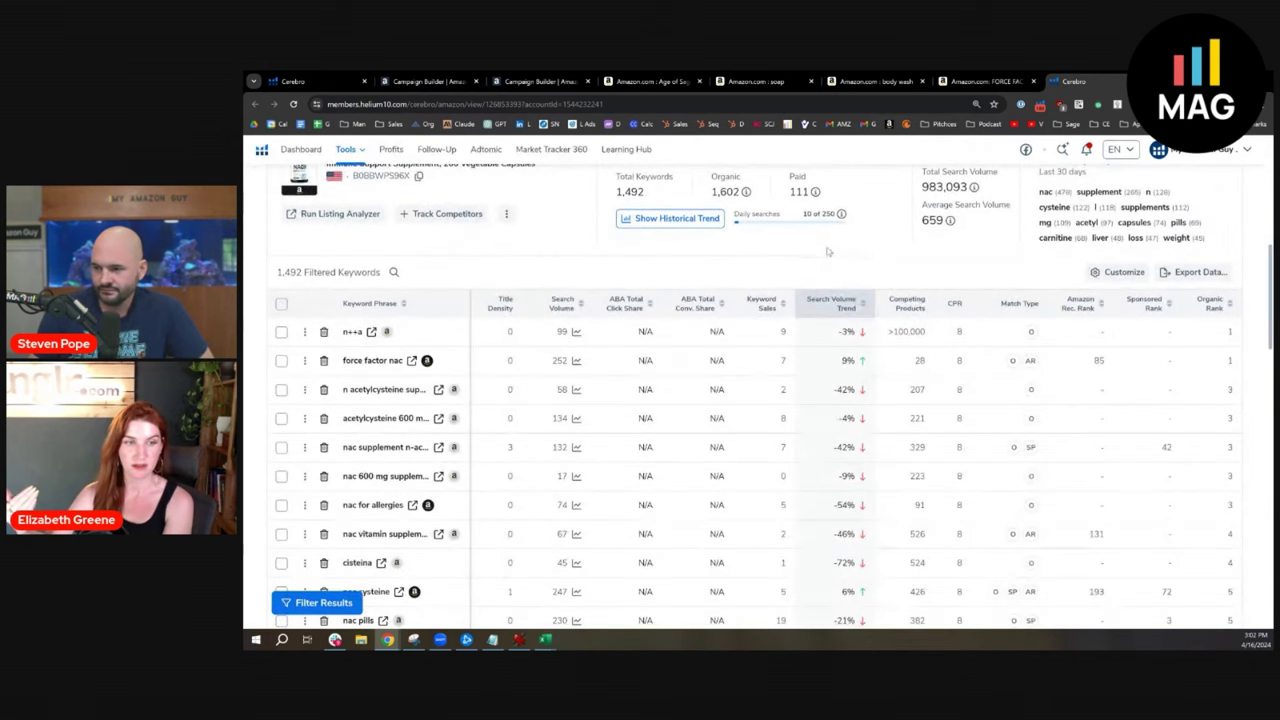
left_click(584, 307)
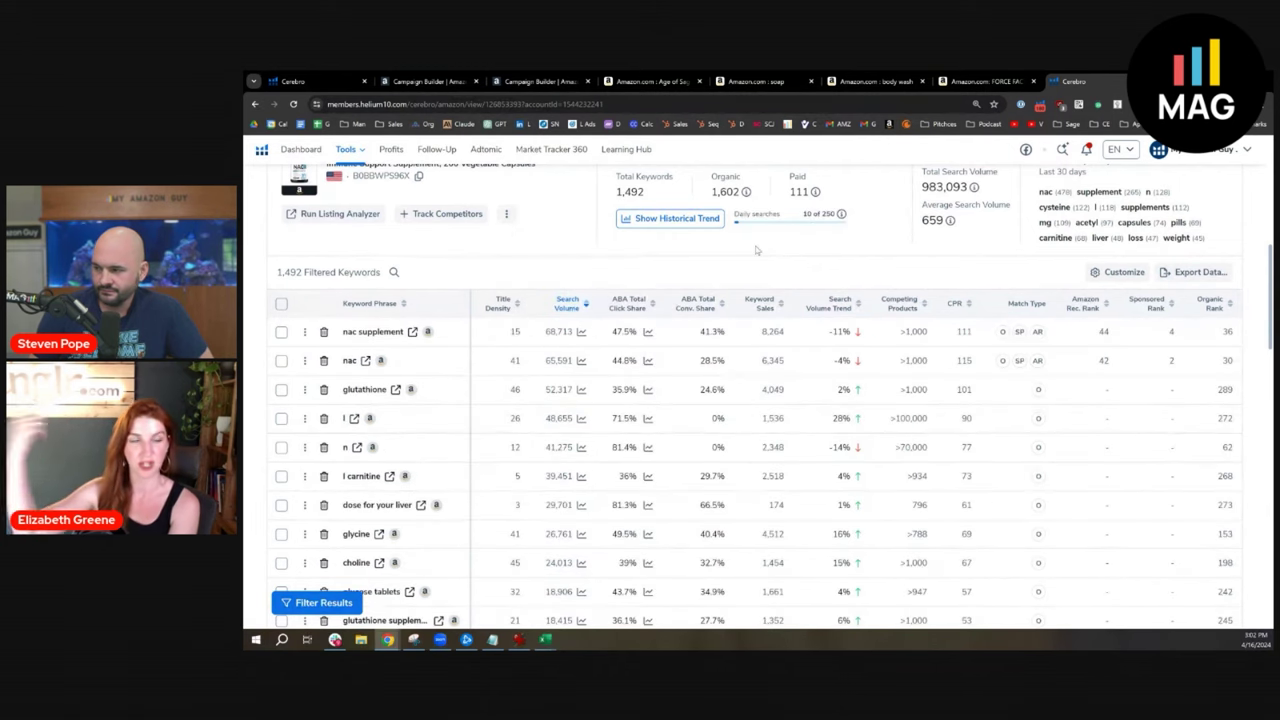
- Highlight top keyword nac supplement: 68,713 searches, organic rank 36, sponsored rank 4
left_click_drag(342, 334, 405, 334)
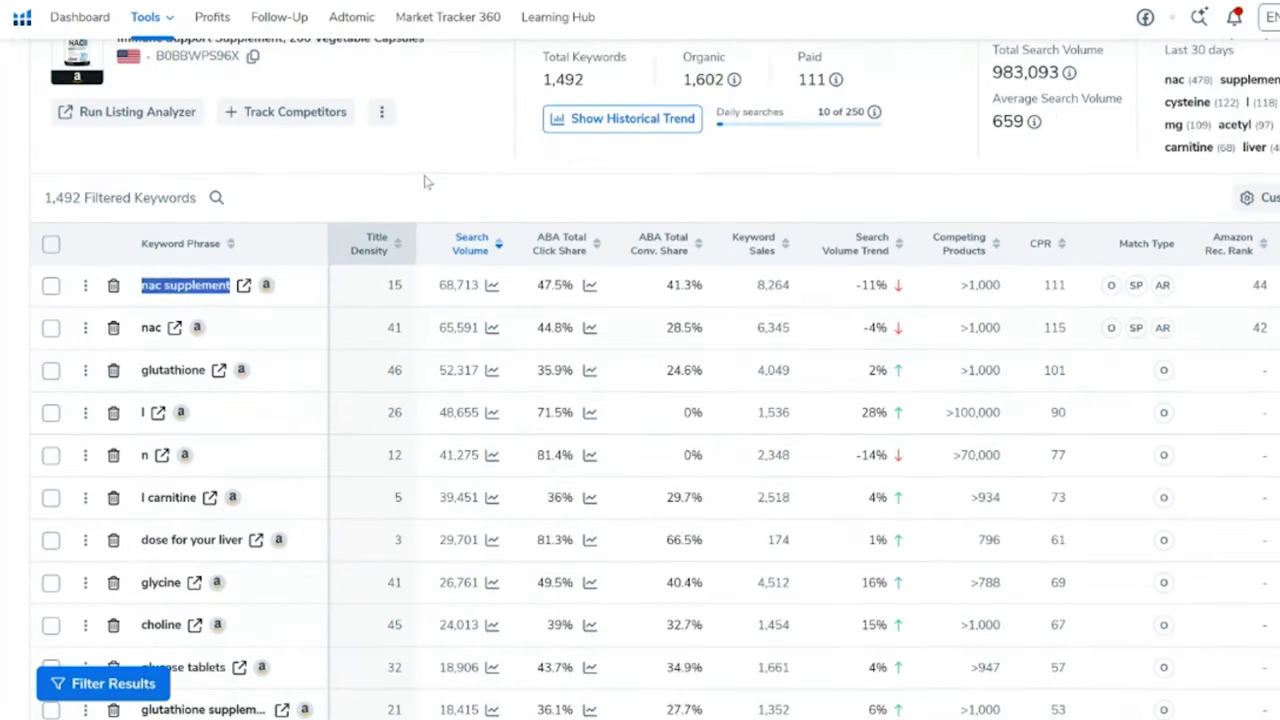
left_click_drag(439, 285, 473, 285)
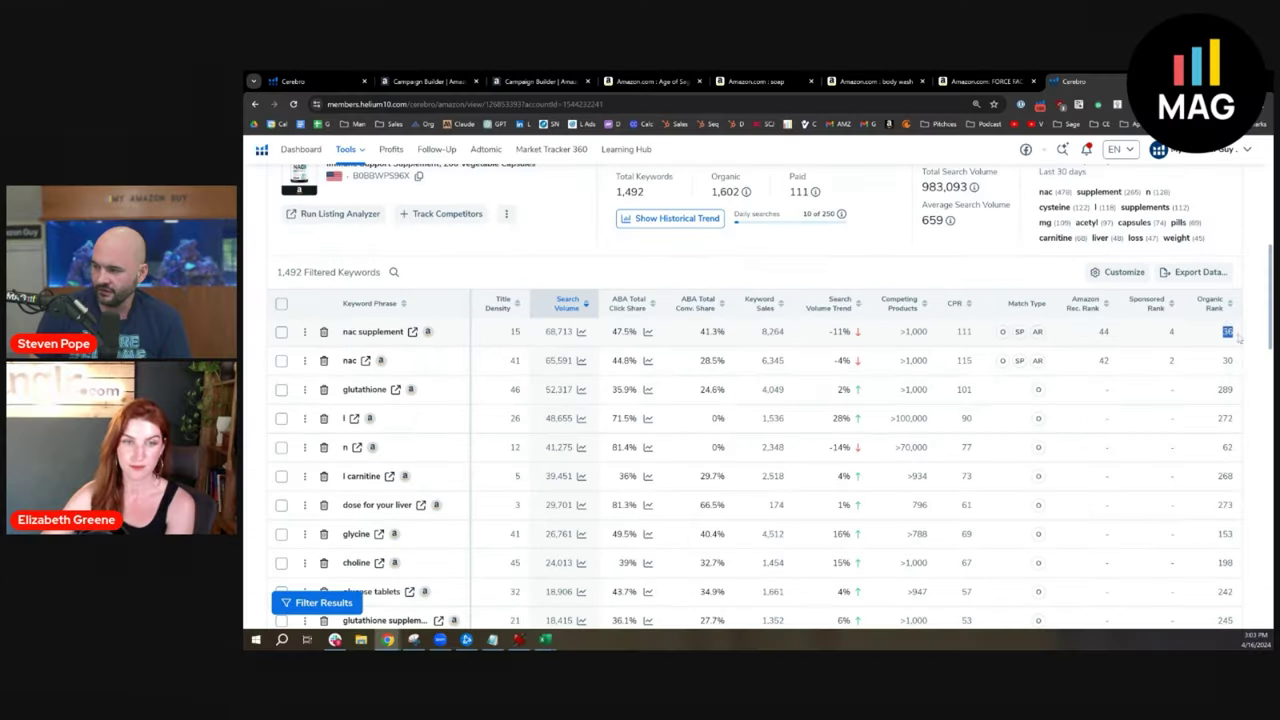
left_click_drag(1238, 332, 1219, 332)
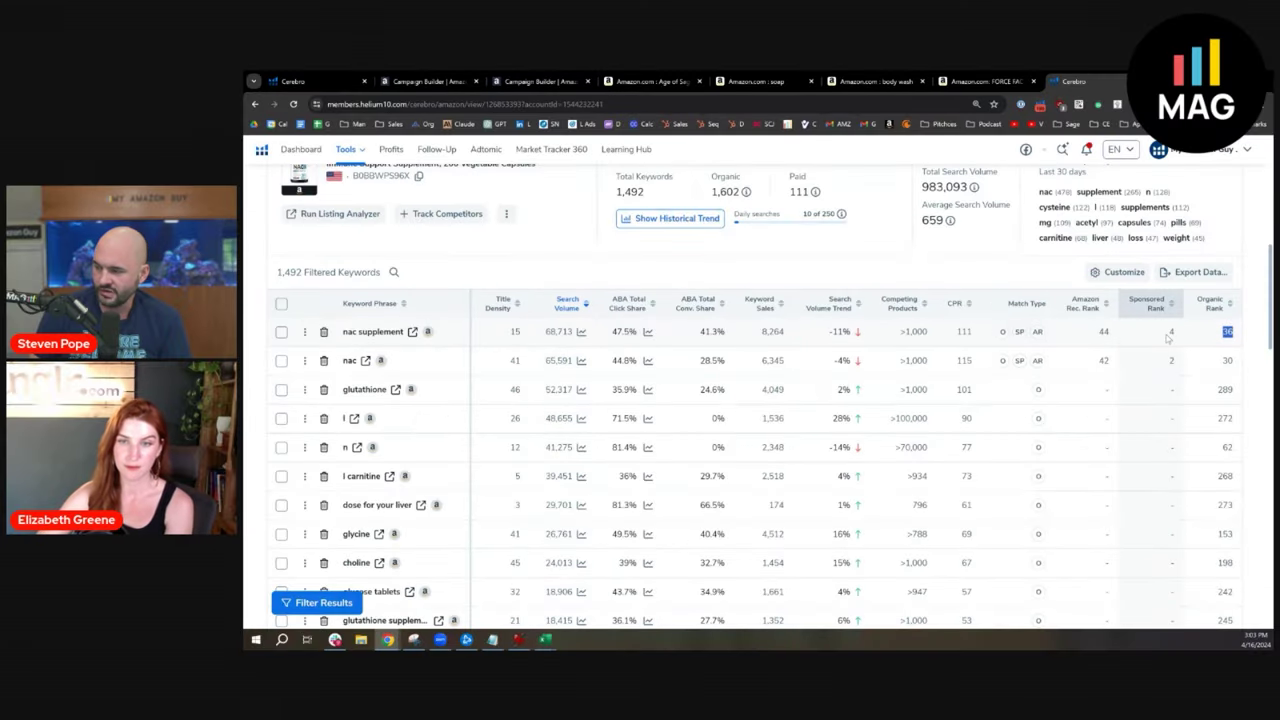
double_click(1171, 332)
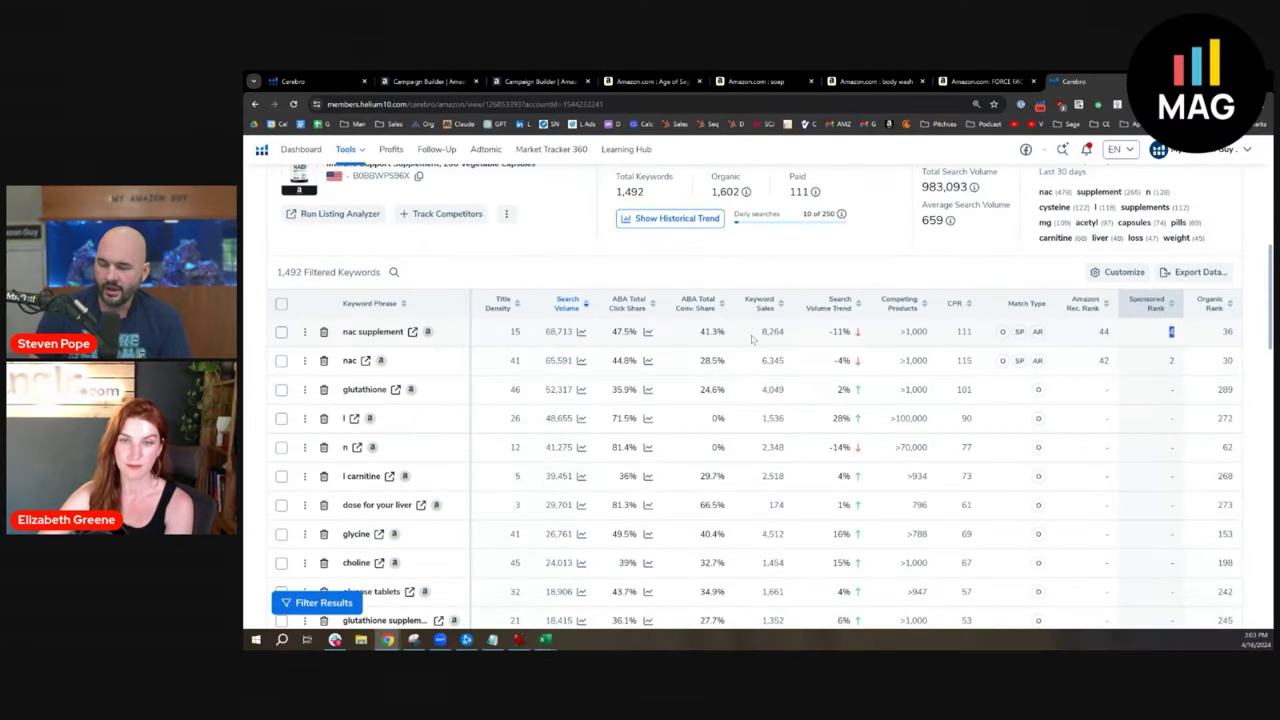
mouse_move(398, 331)
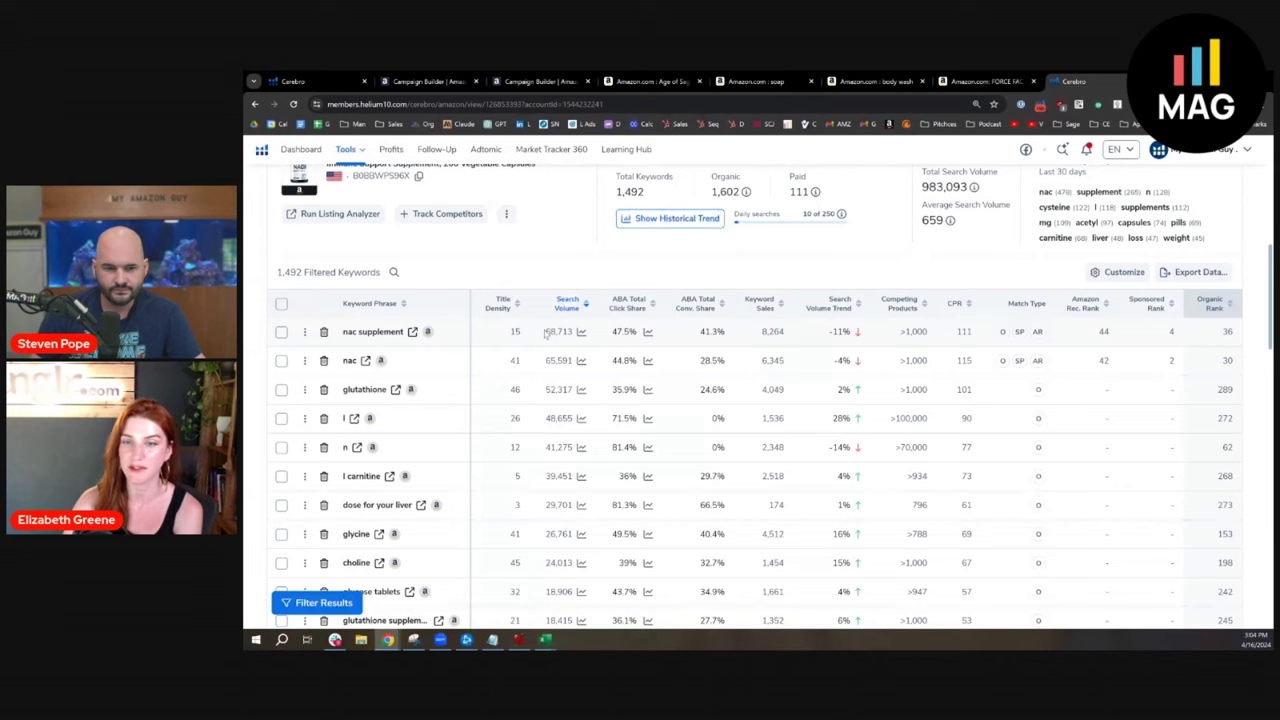
left_click_drag(546, 334, 573, 331)
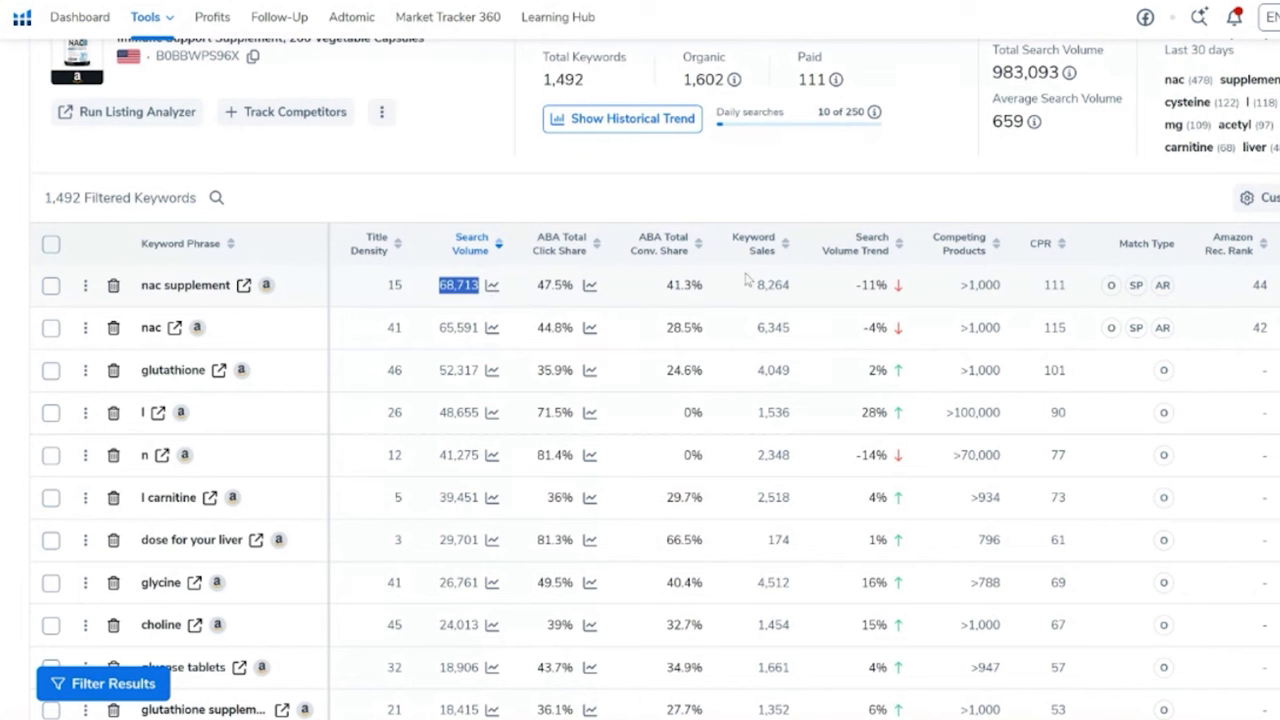
left_click_drag(754, 285, 800, 292)
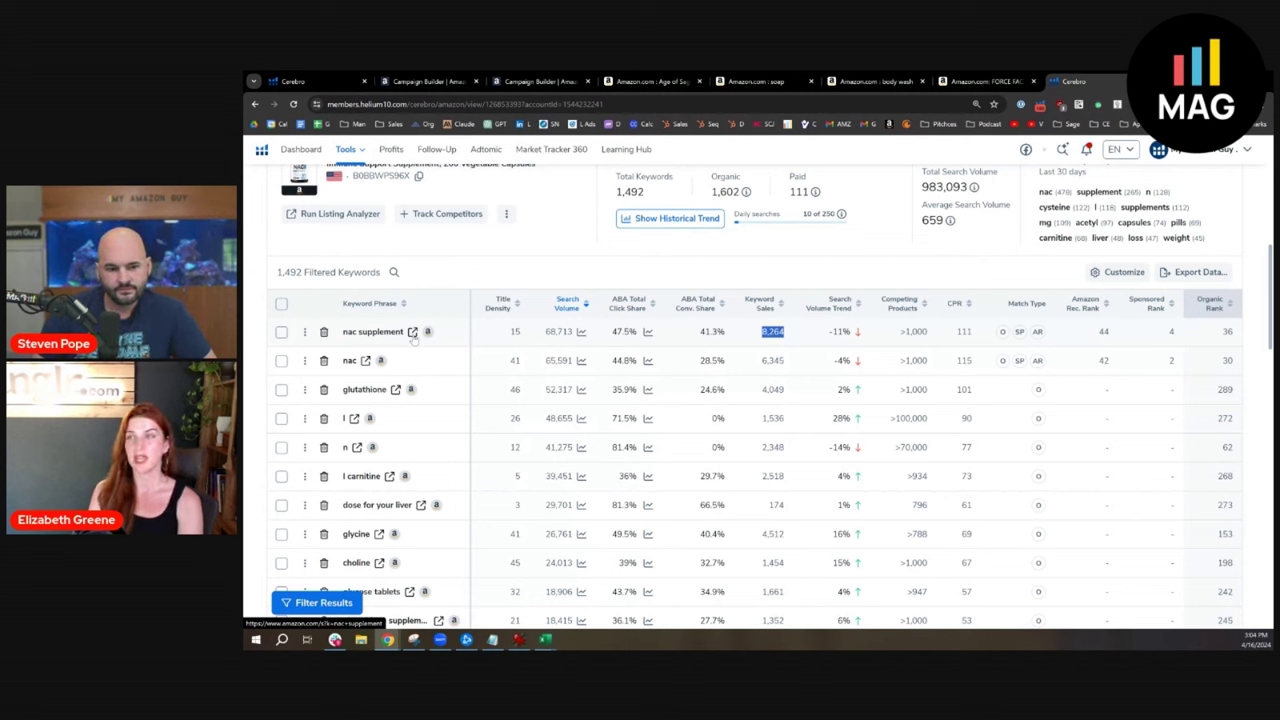
left_click(980, 81)
- Scroll up the FORCE FACTOR NAC page and highlight its $19.34 price
scroll(790, 357, "up", 5)
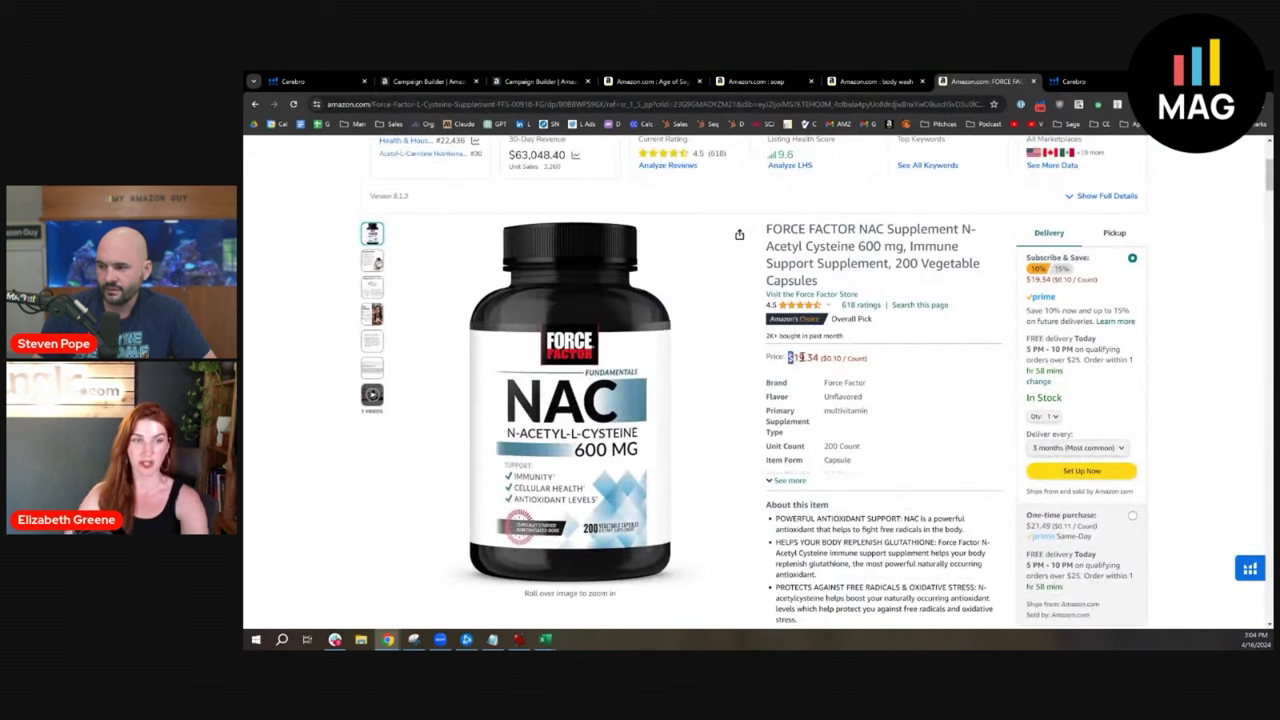
left_click_drag(790, 357, 927, 357)
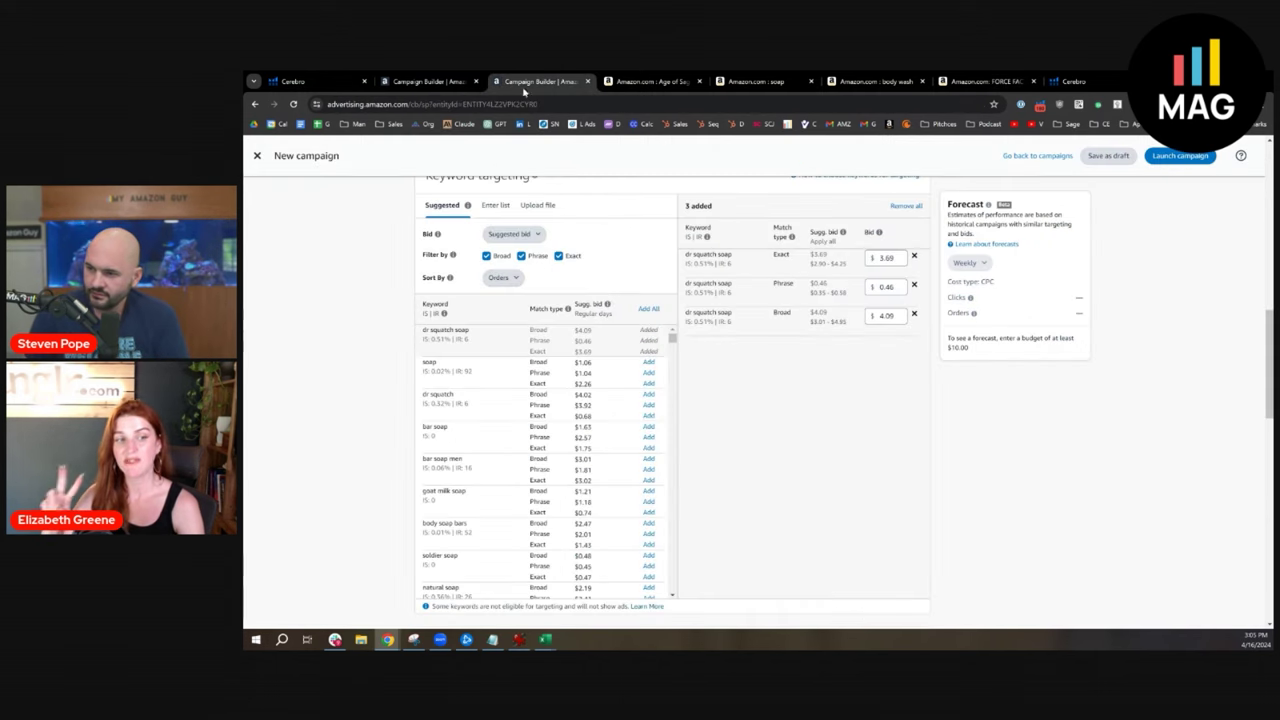
- Select Product targeting and show the 197 suggested individual products to target
scroll(460, 333, "up", 5)
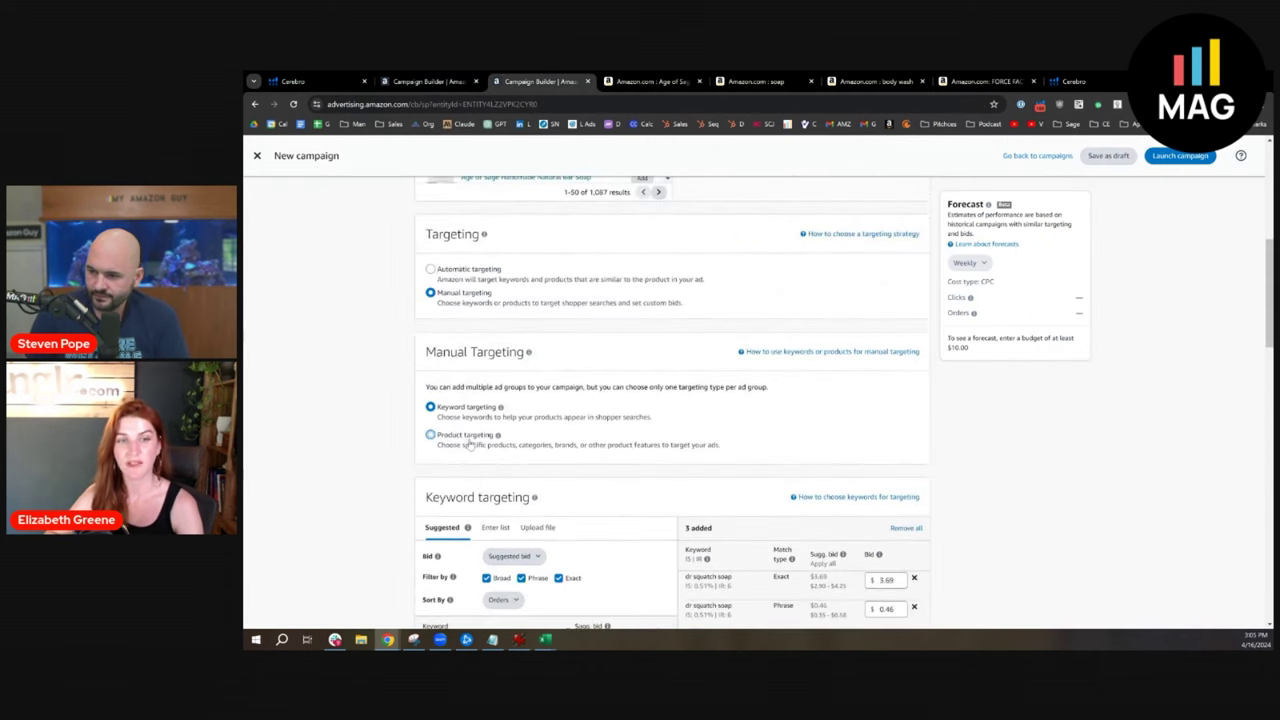
left_click(467, 436)
scroll(500, 400, "down", 3)
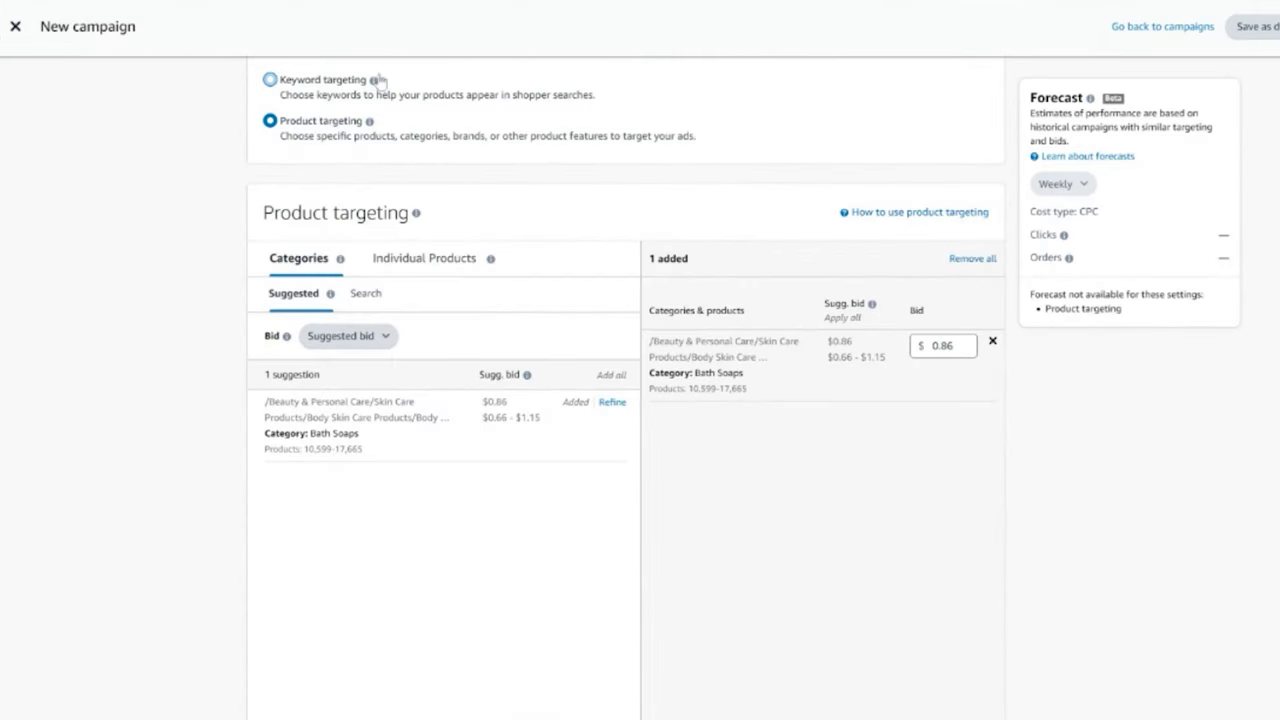
scroll(556, 352, "down", 1)
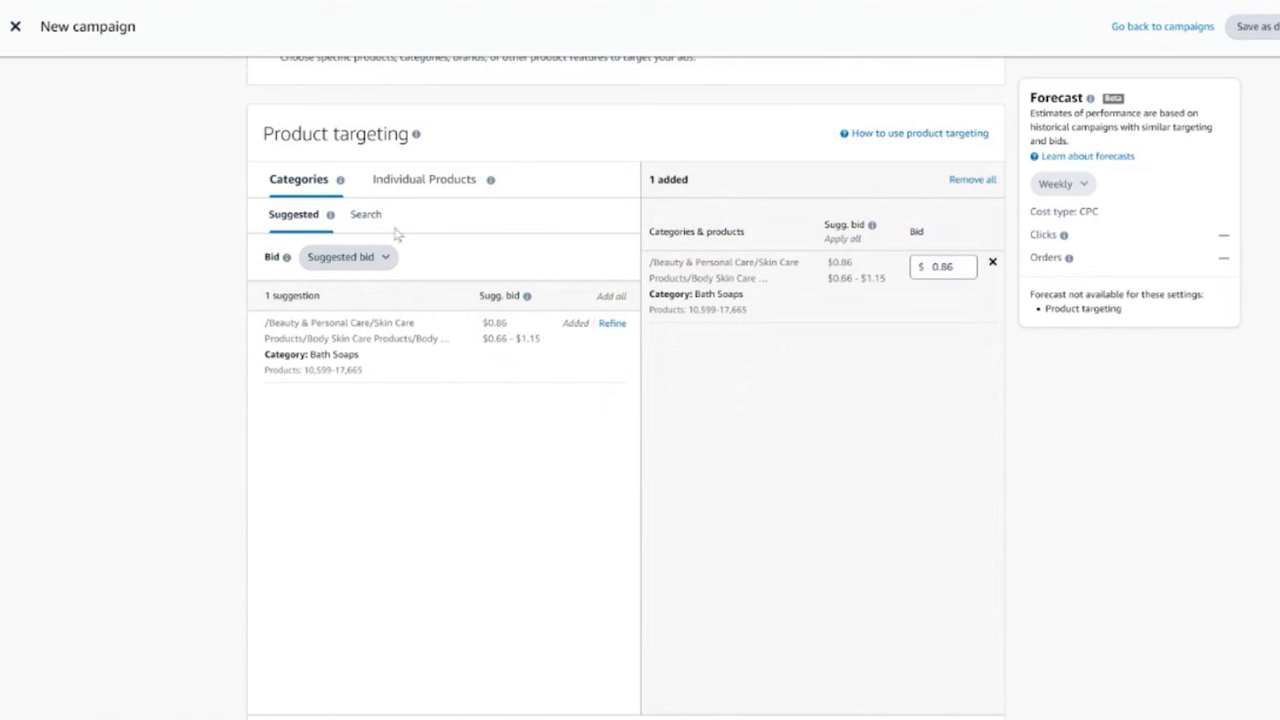
left_click(418, 181)
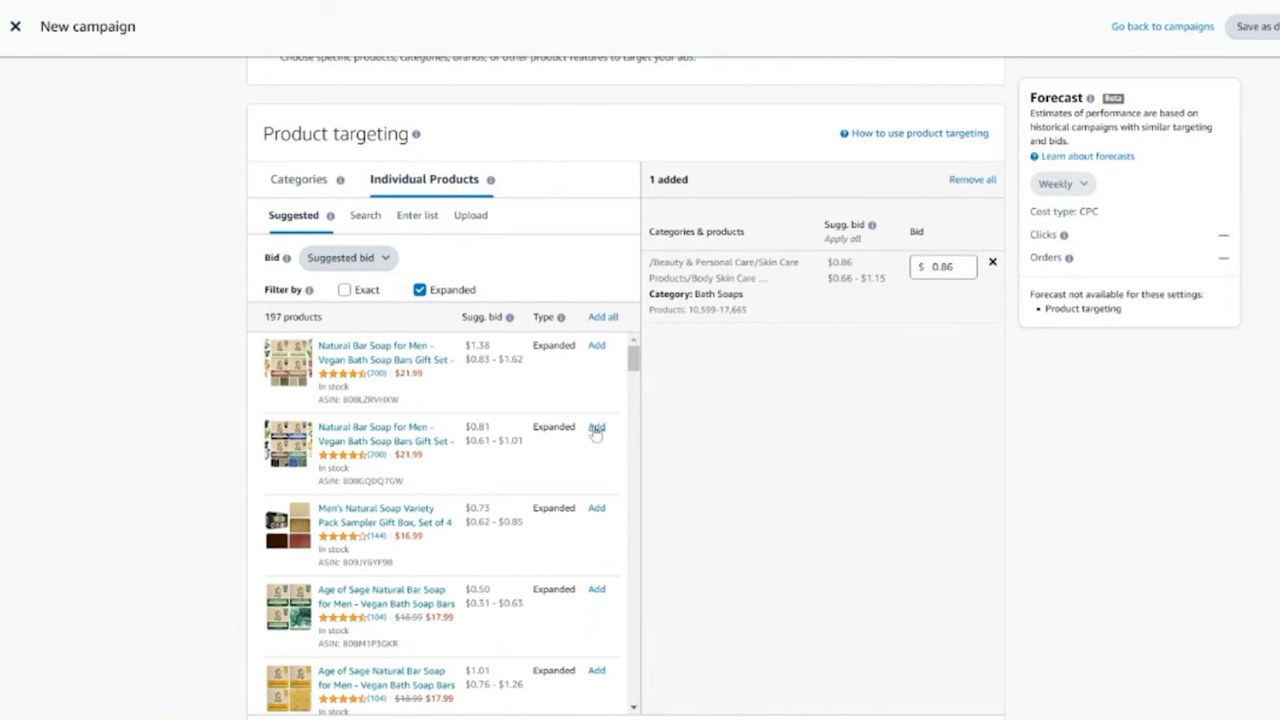
scroll(545, 432, "down", 1)
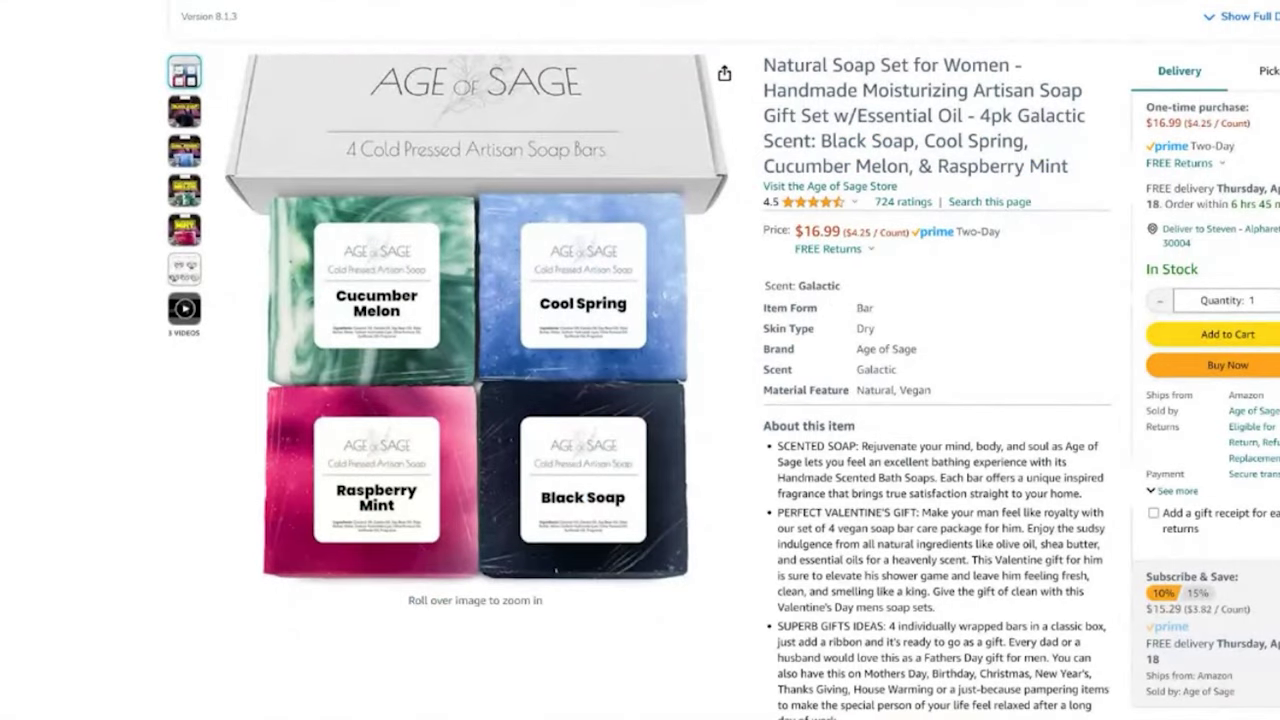
scroll(640, 360, "down", 10)
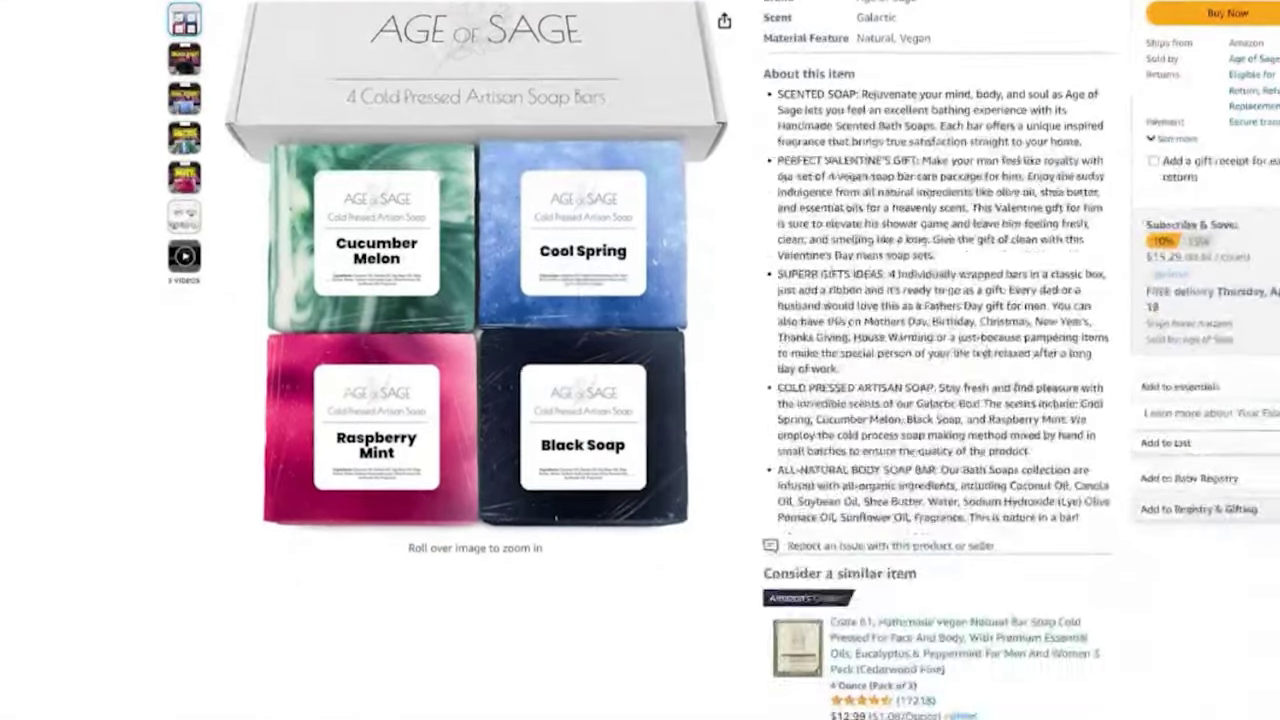
scroll(640, 360, "down", 2)
scroll(640, 360, "up", 1)
scroll(640, 360, "down", 3)
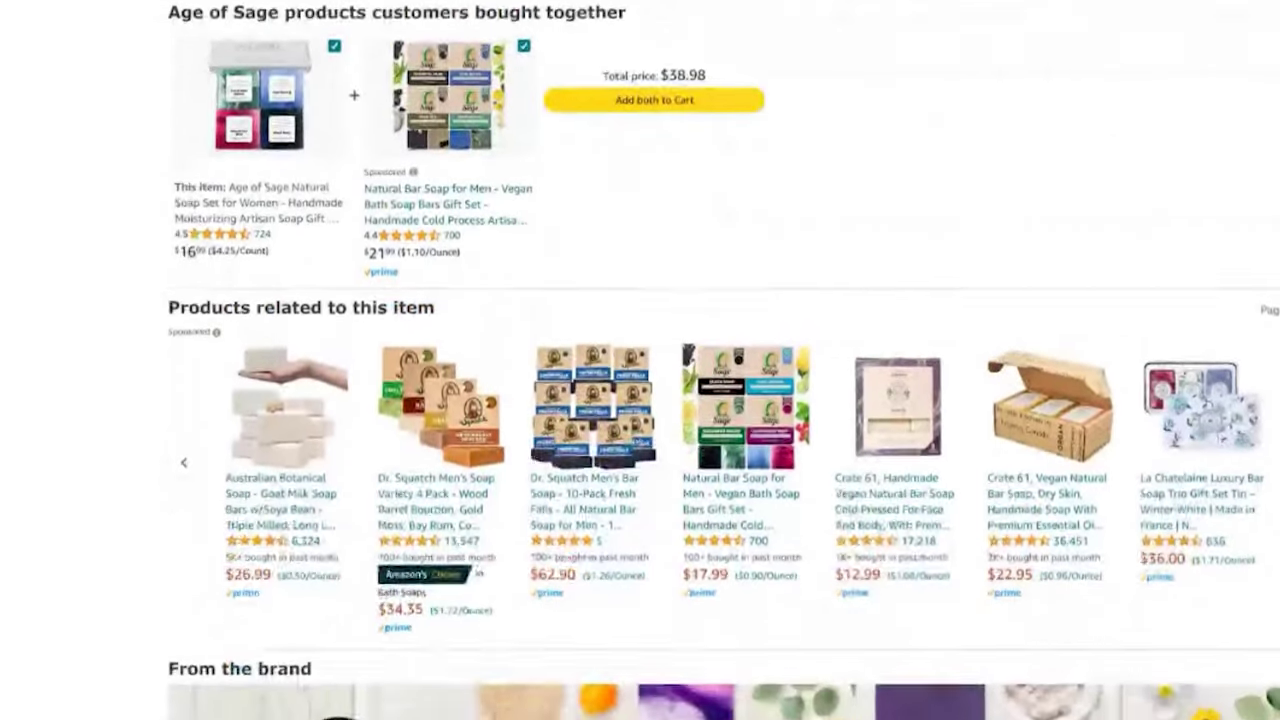
left_click_drag(446, 168, 170, 165)
scroll(170, 165, "up", 1)
scroll(640, 400, "down", 1)
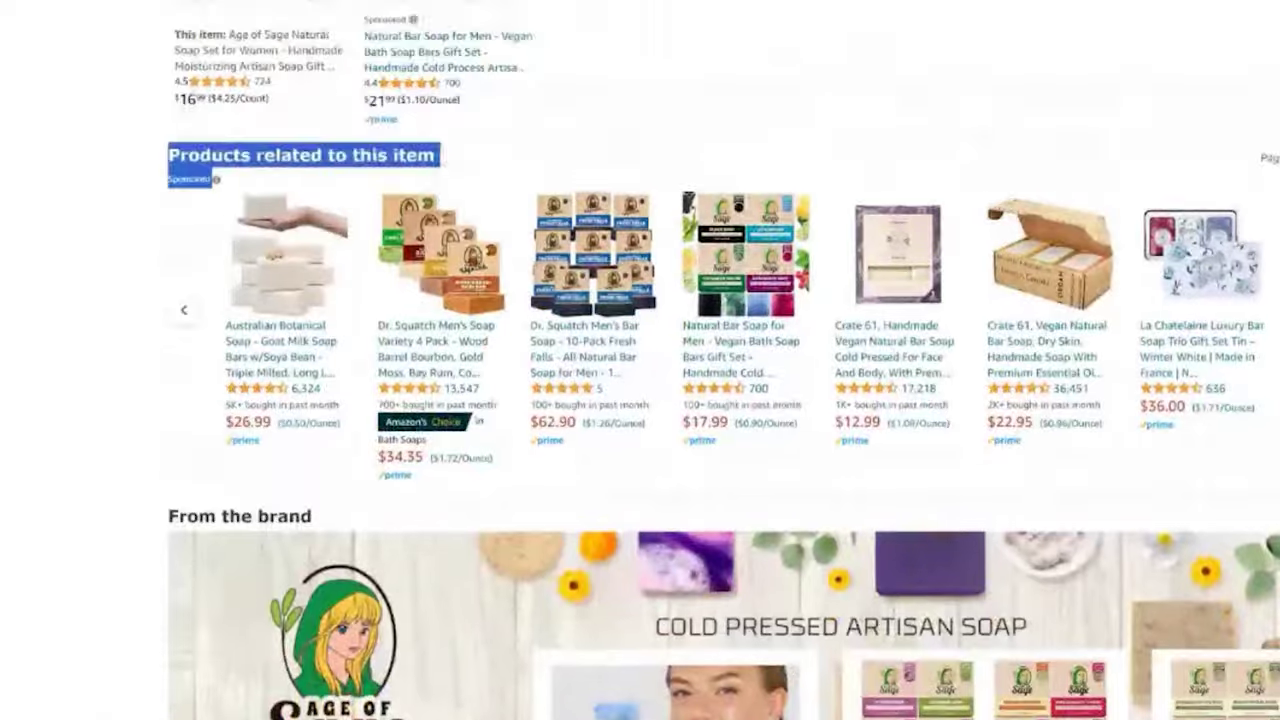
scroll(640, 360, "up", 1)
scroll(640, 360, "down", 15)
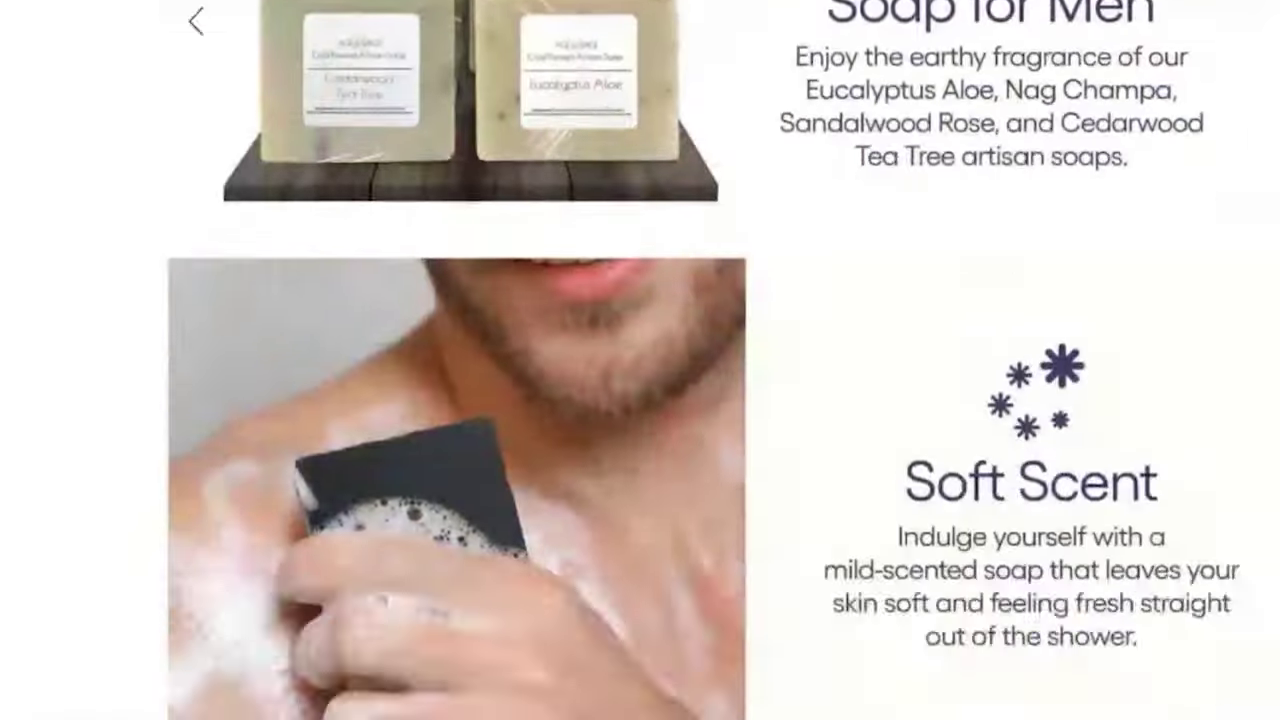
scroll(640, 360, "down", 20)
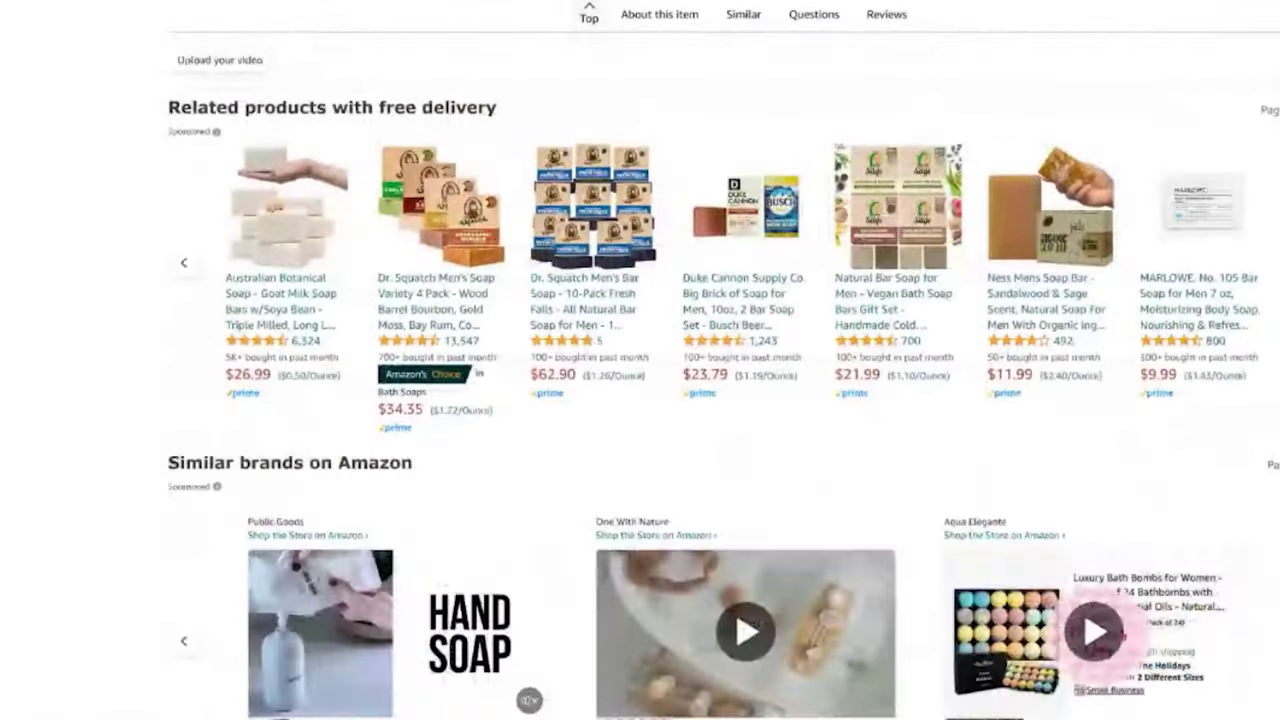
left_click_drag(283, 107, 215, 133)
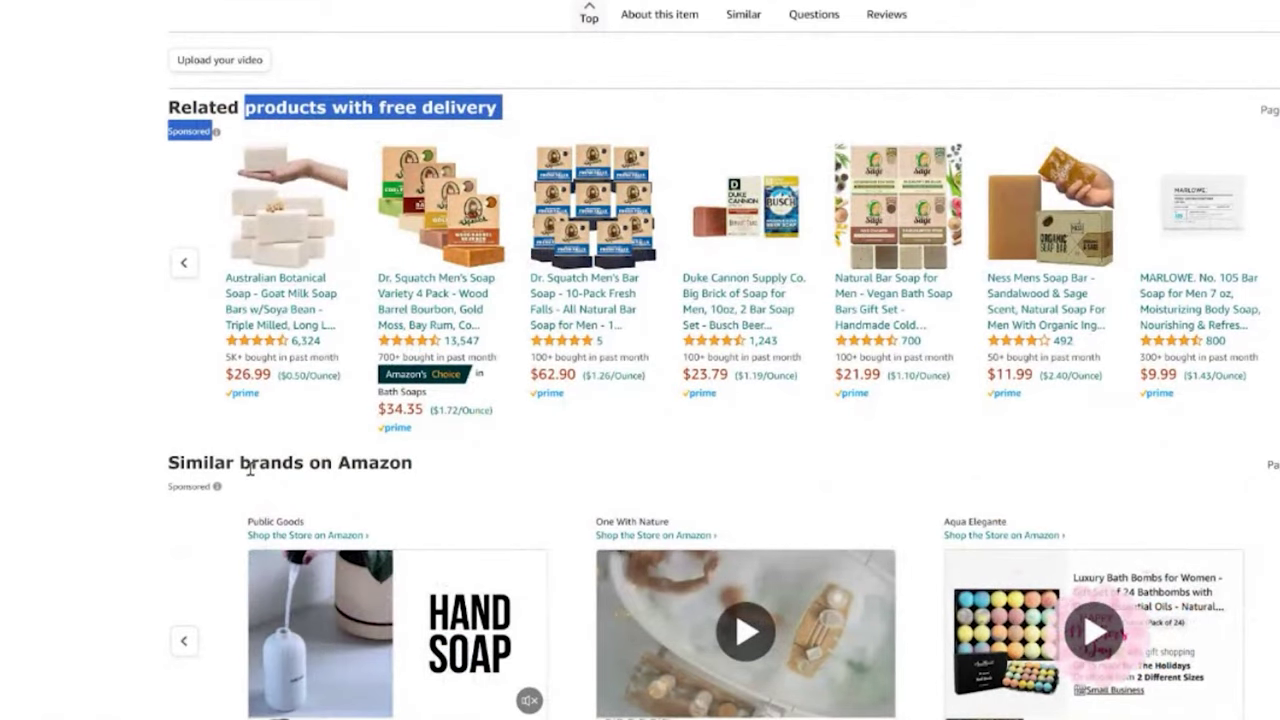
scroll(407, 336, "down", 2)
scroll(143, 337, "down", 6)
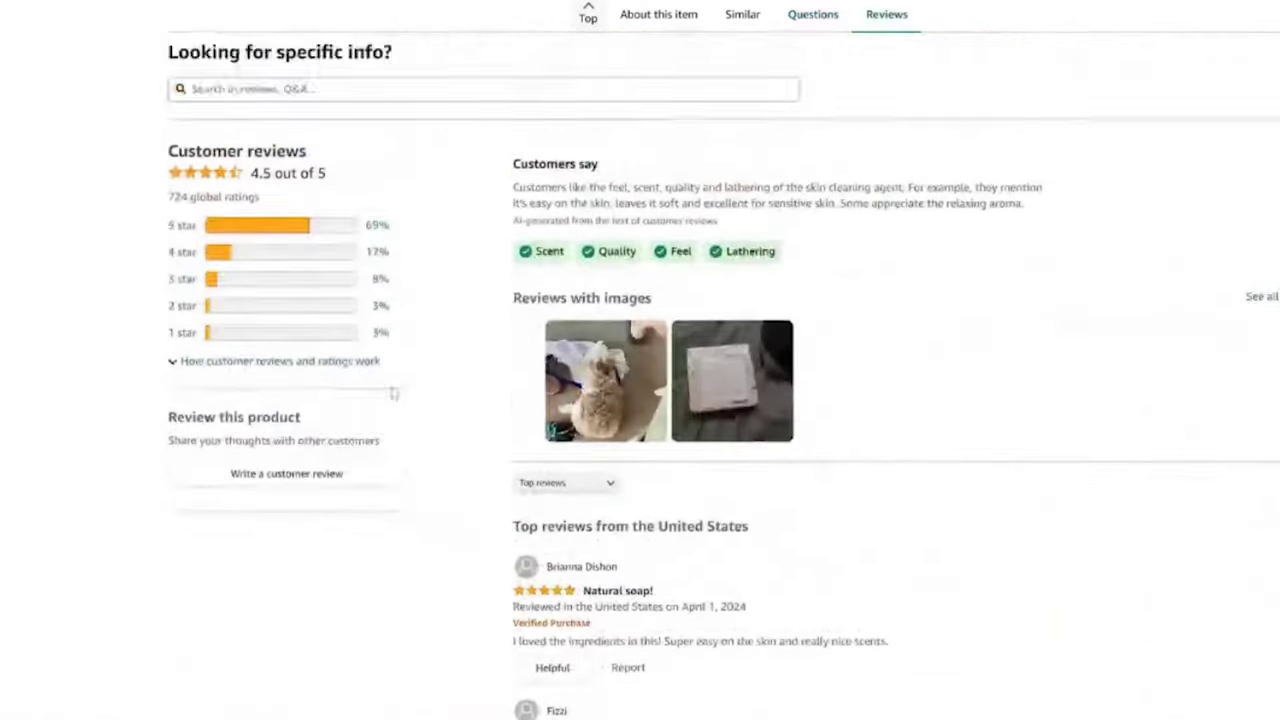
scroll(143, 337, "up", 6)
scroll(640, 360, "up", 8)
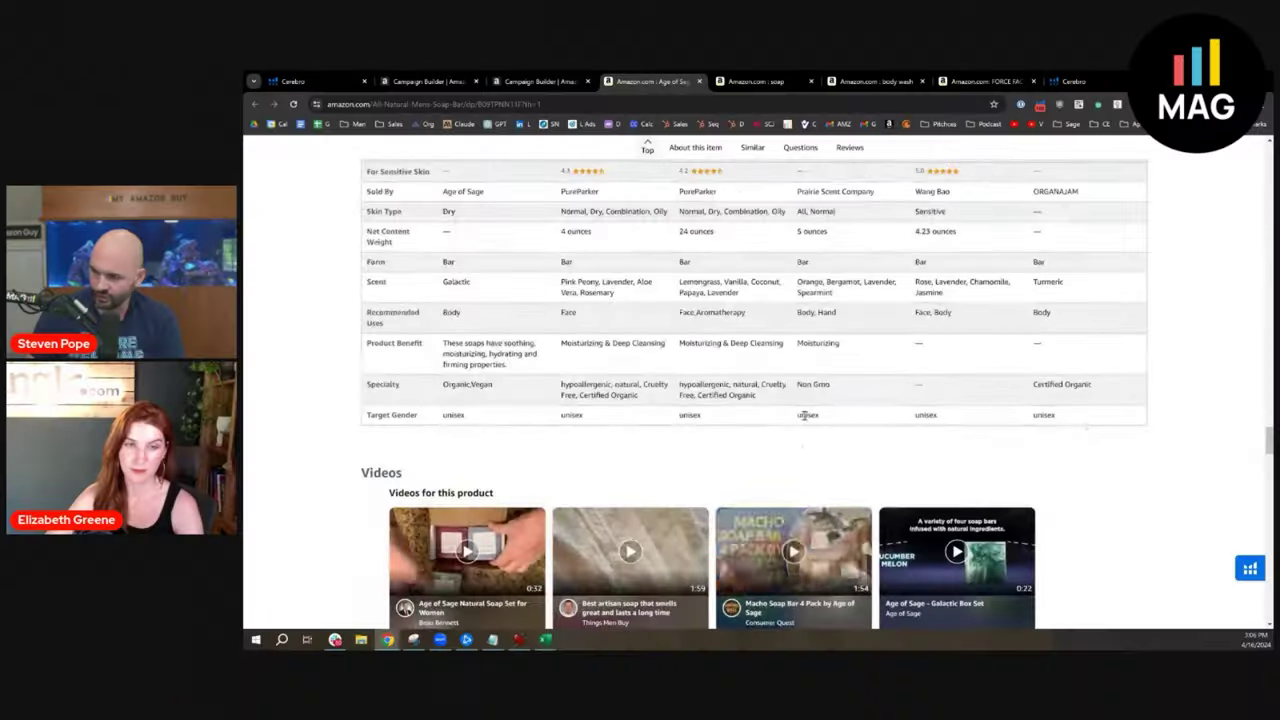
scroll(754, 380, "up", 15)
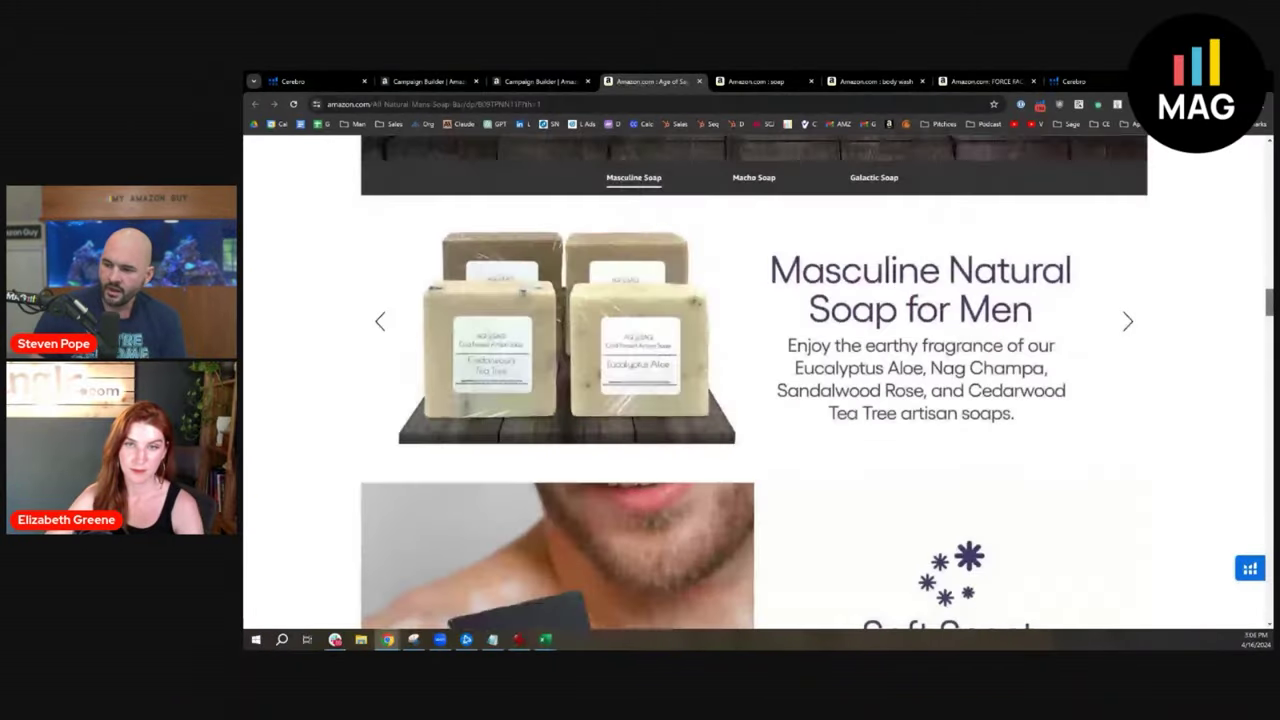
scroll(754, 380, "down", 10)
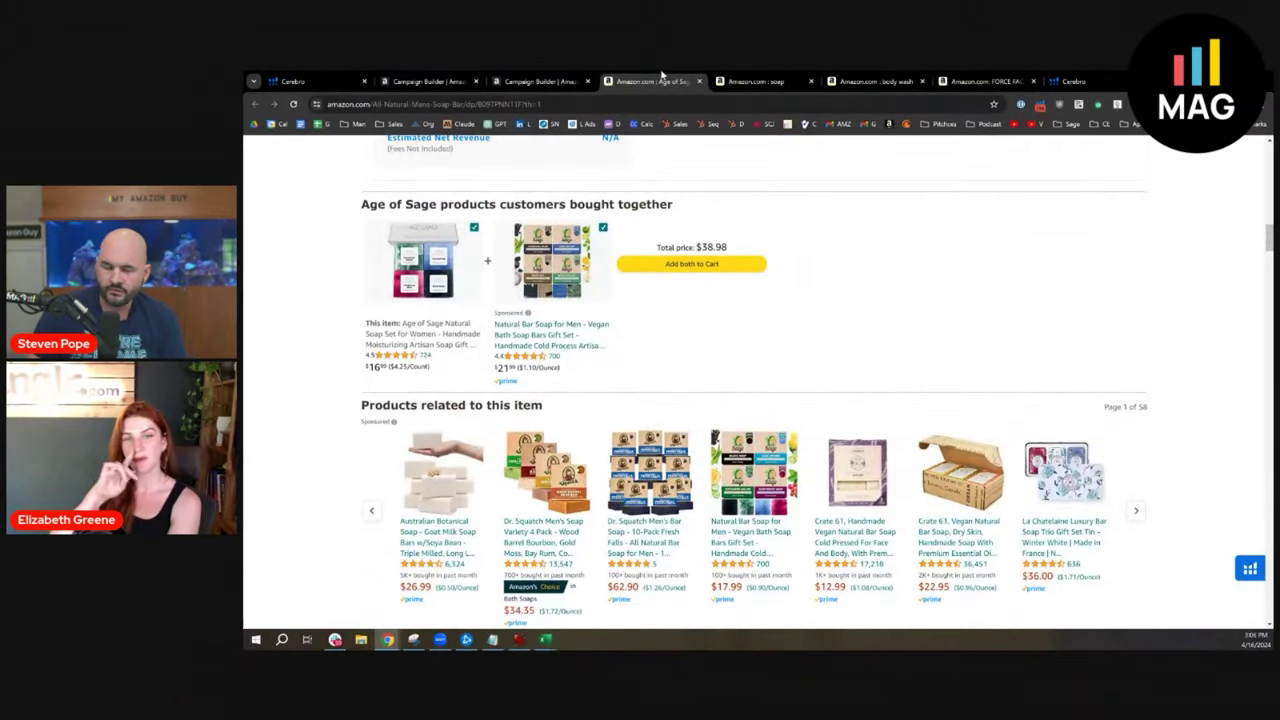
- From Cerebro, open Amazon results for nac supplement and inspect the sponsored NAC listings
key("ctrl+9")
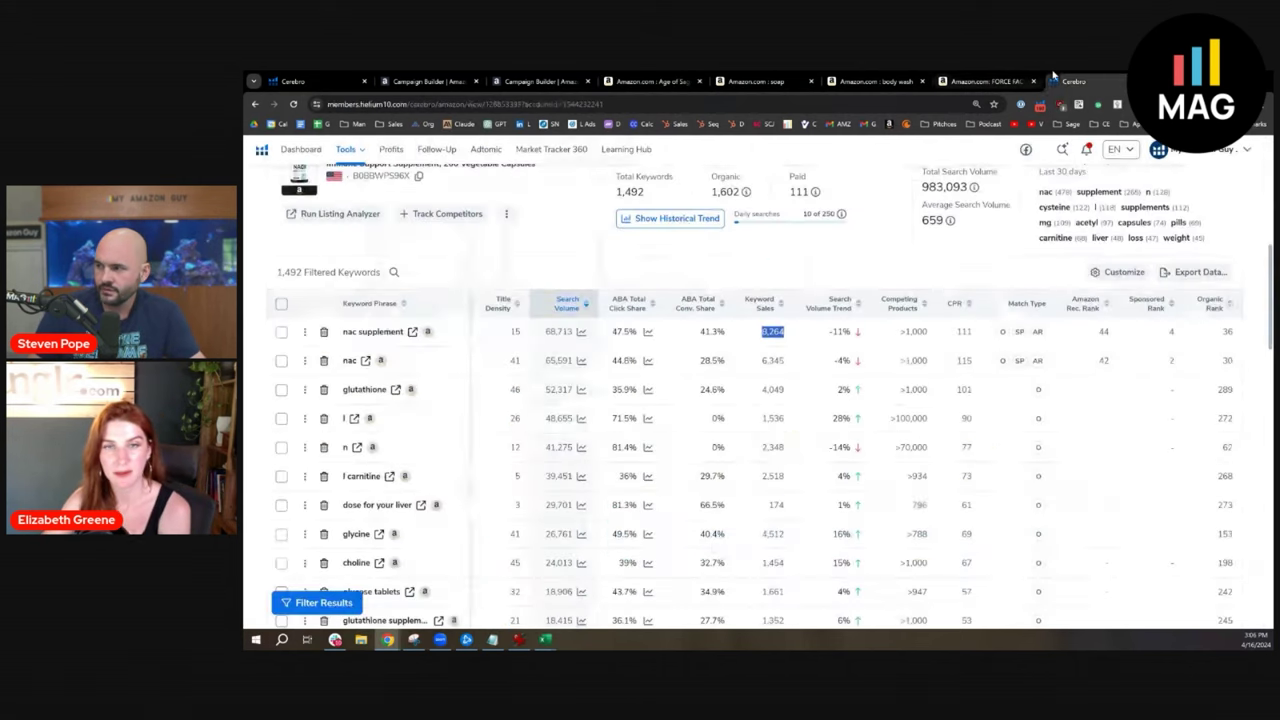
left_click(412, 333)
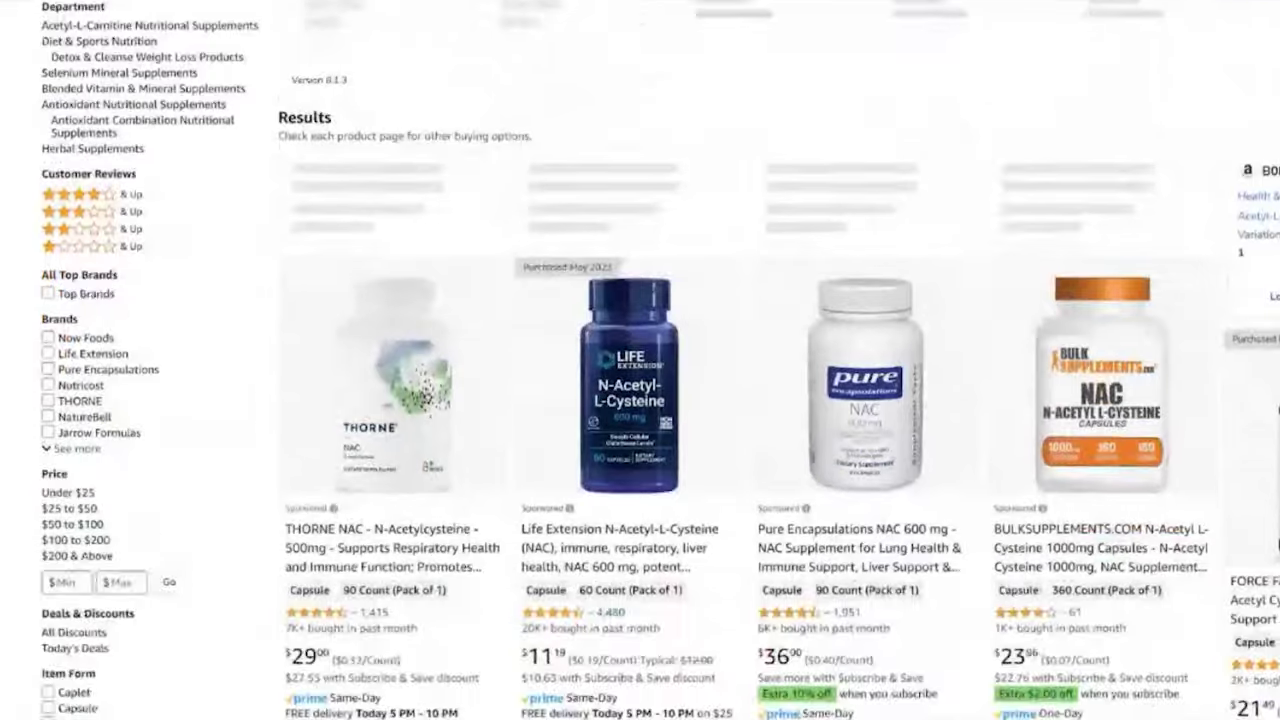
scroll(640, 360, "down", 4)
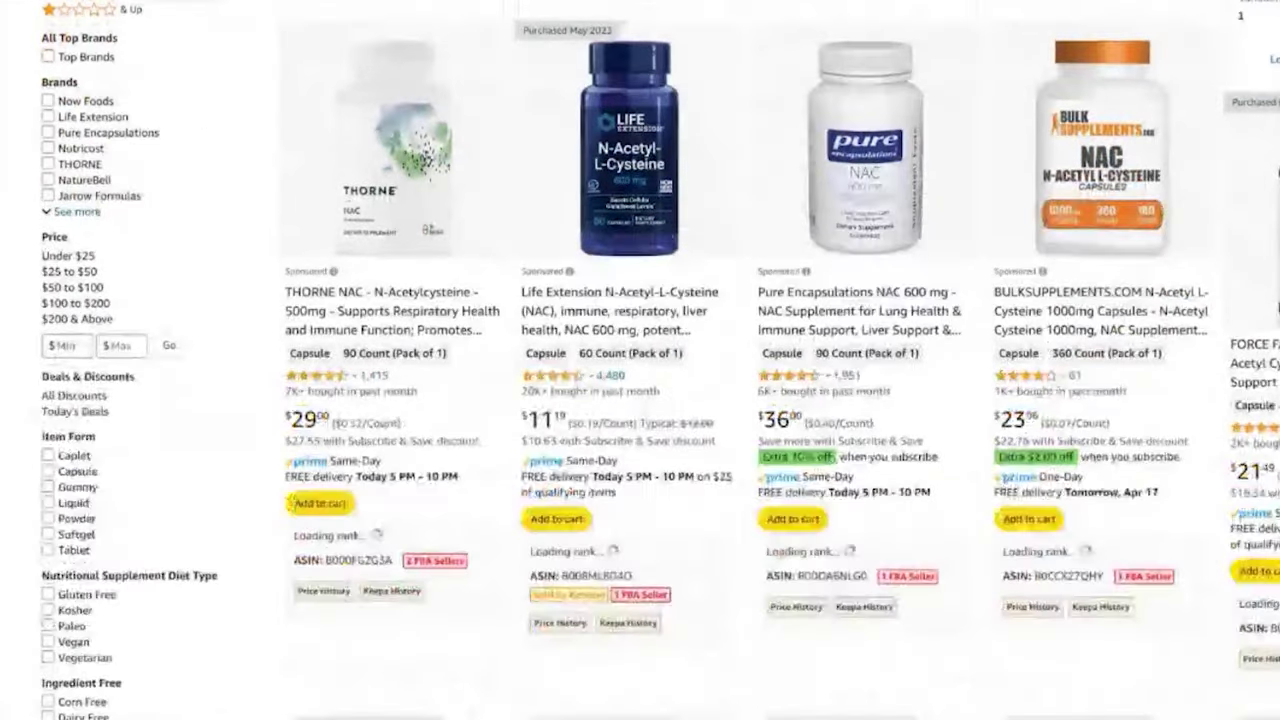
scroll(640, 360, "up", 1)
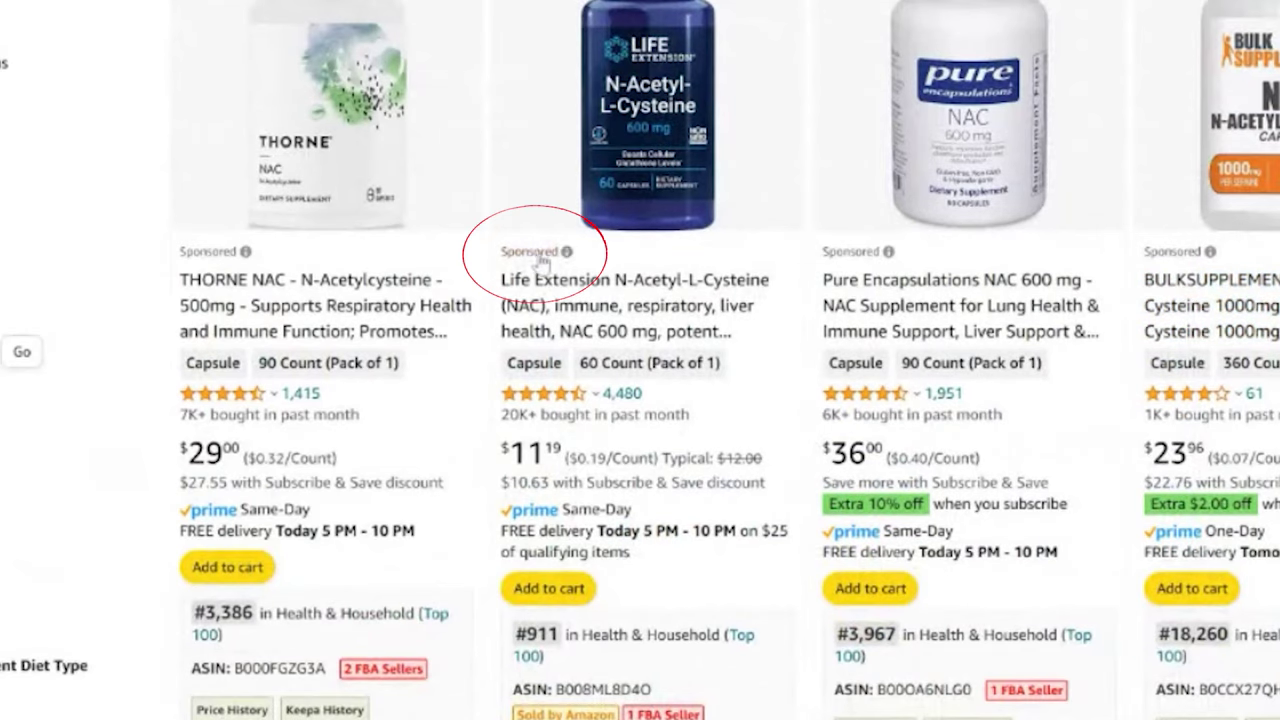
mouse_move(505, 262)
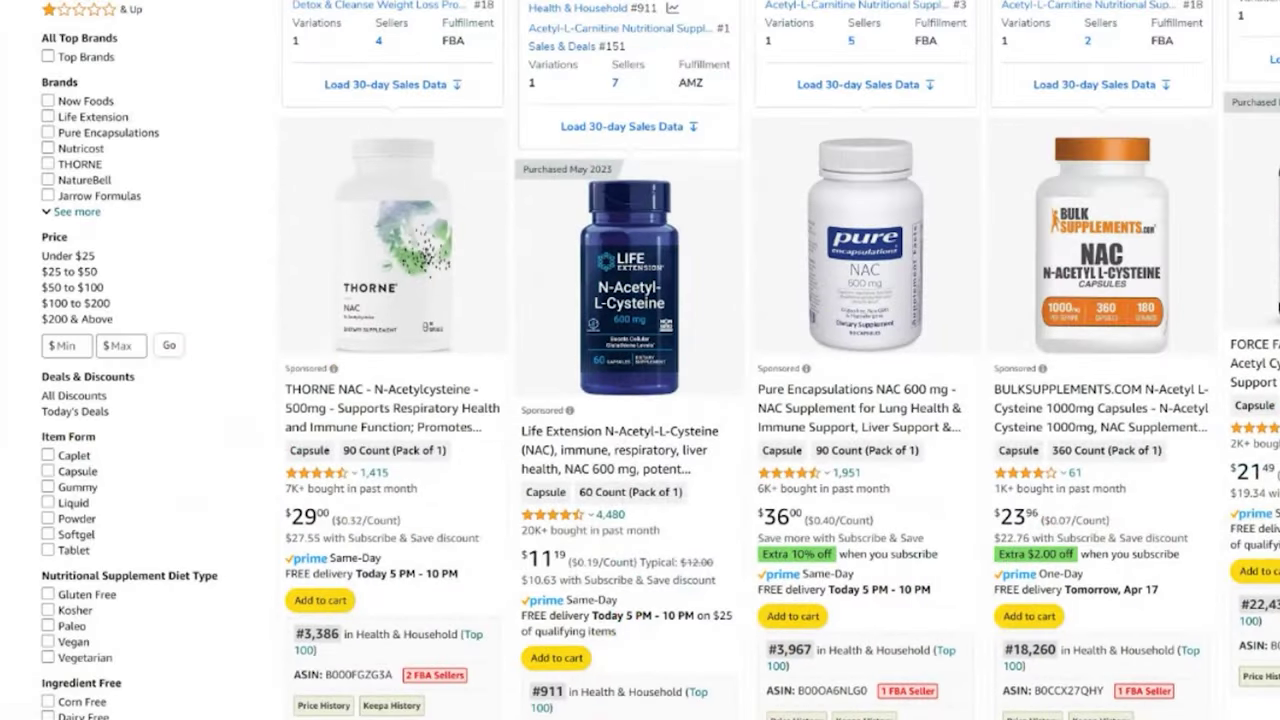
scroll(640, 360, "down", 1)
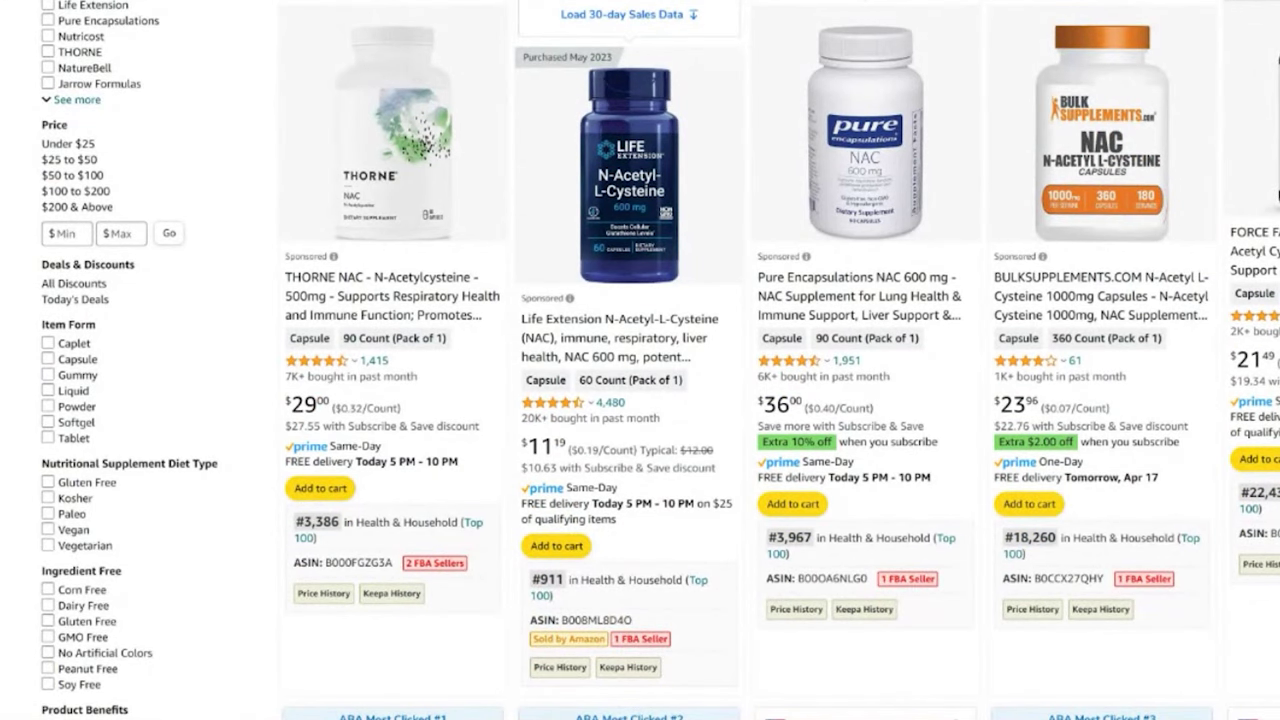
scroll(640, 360, "up", 1)
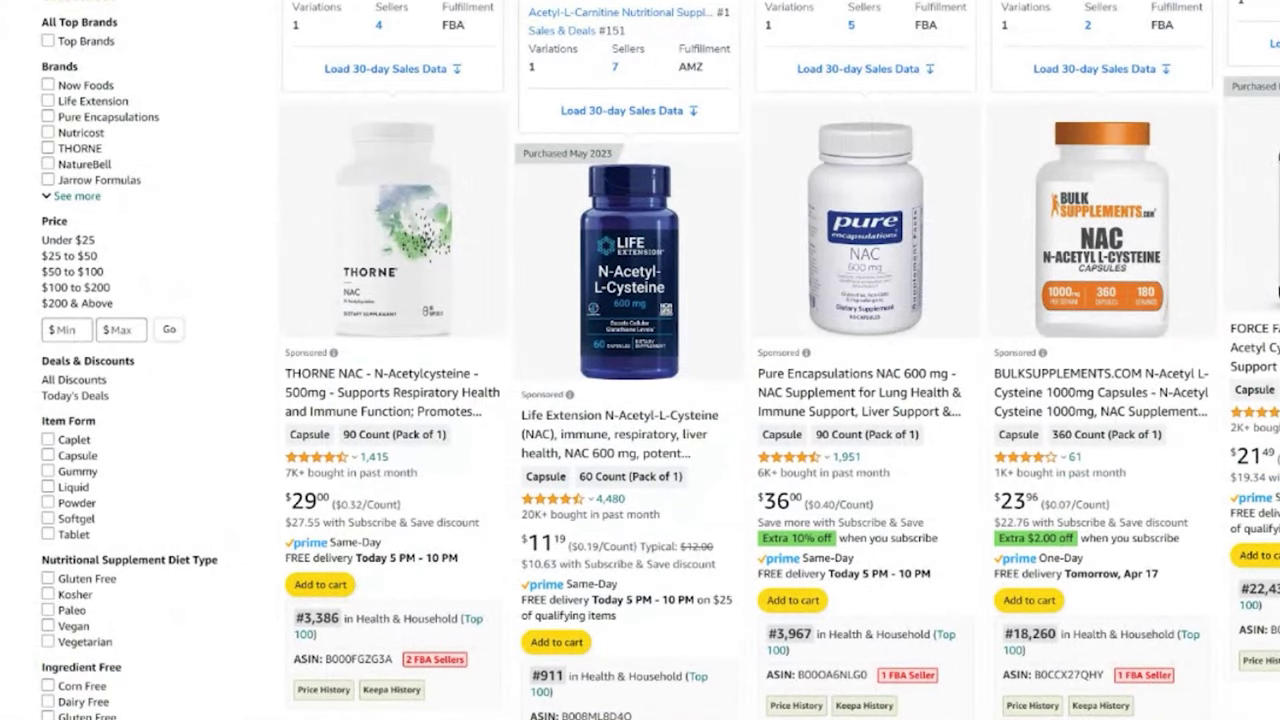
right_click(207, 716)
- Open a new Incognito window and load Amazon
left_click(150, 612)
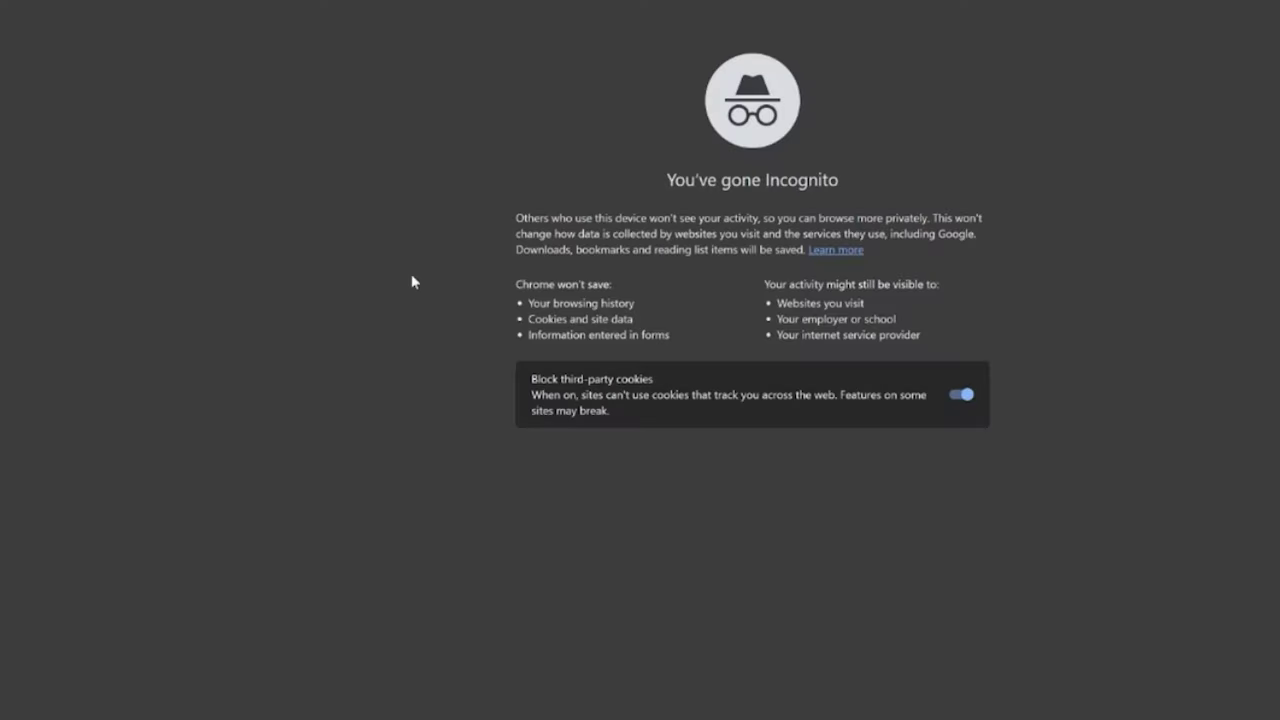
type("am")
key("Escape")
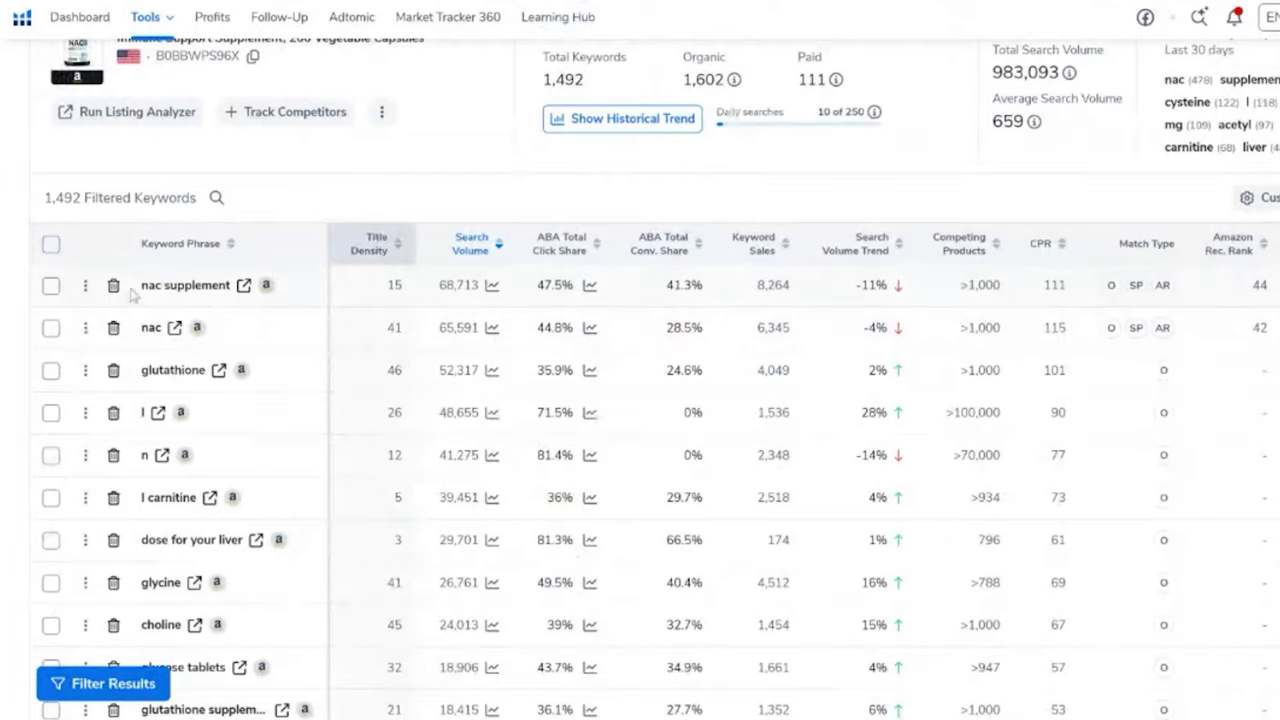
- Copy 'nac supplement' from Cerebro, search it in the private Amazon window, then return to Cerebro
left_click_drag(140, 285, 230, 286)
key("ctrl+c")
key("alt+Tab")
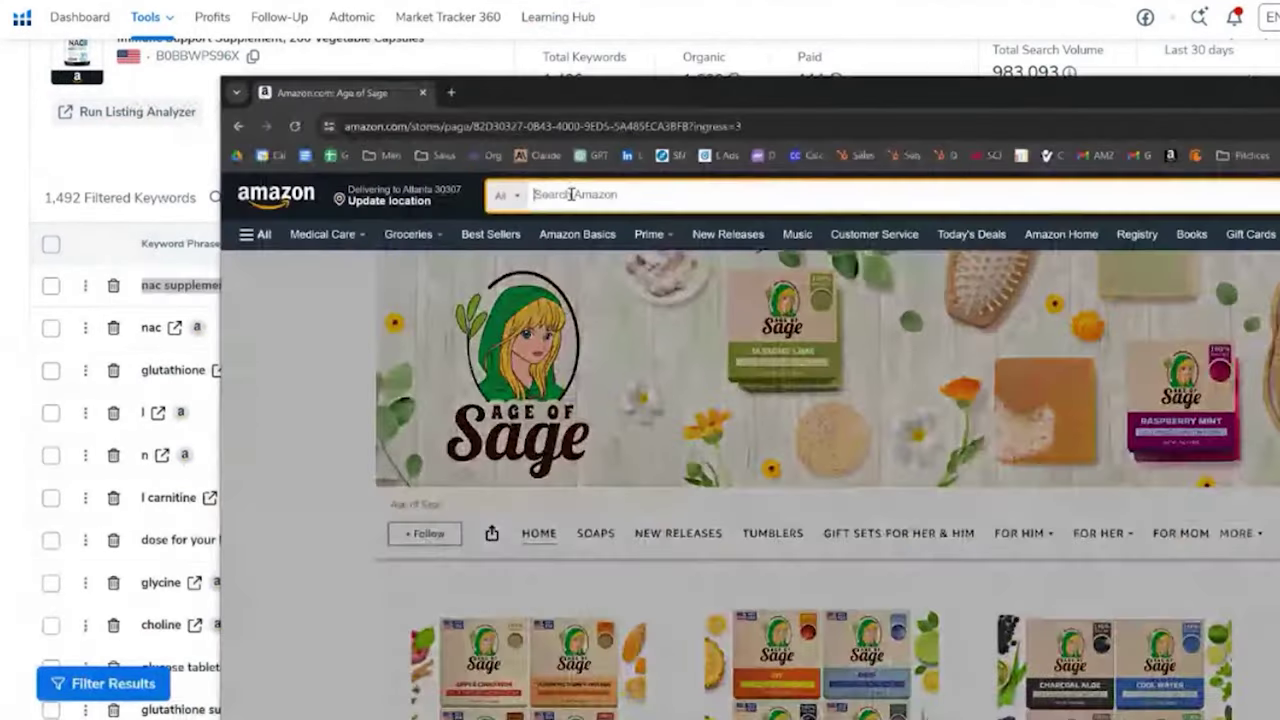
left_click(537, 194)
key("ctrl+v")
key("Return")
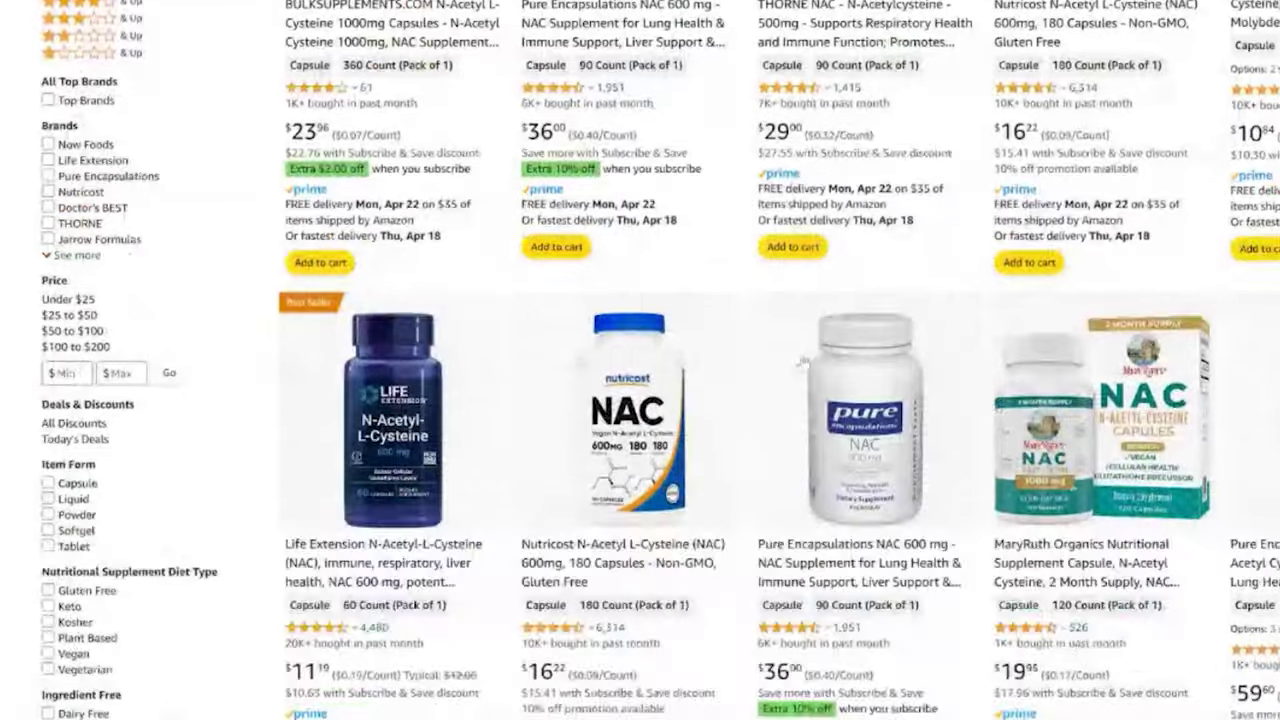
scroll(802, 364, "down", 15)
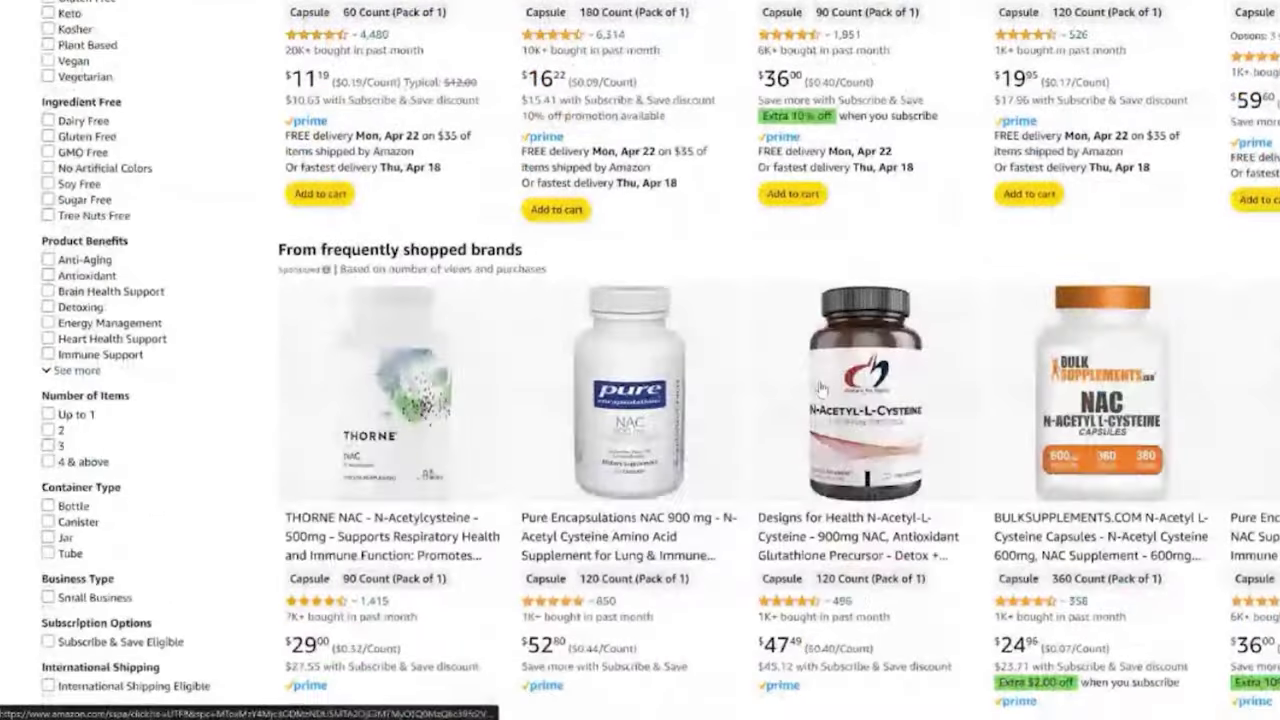
scroll(812, 380, "down", 15)
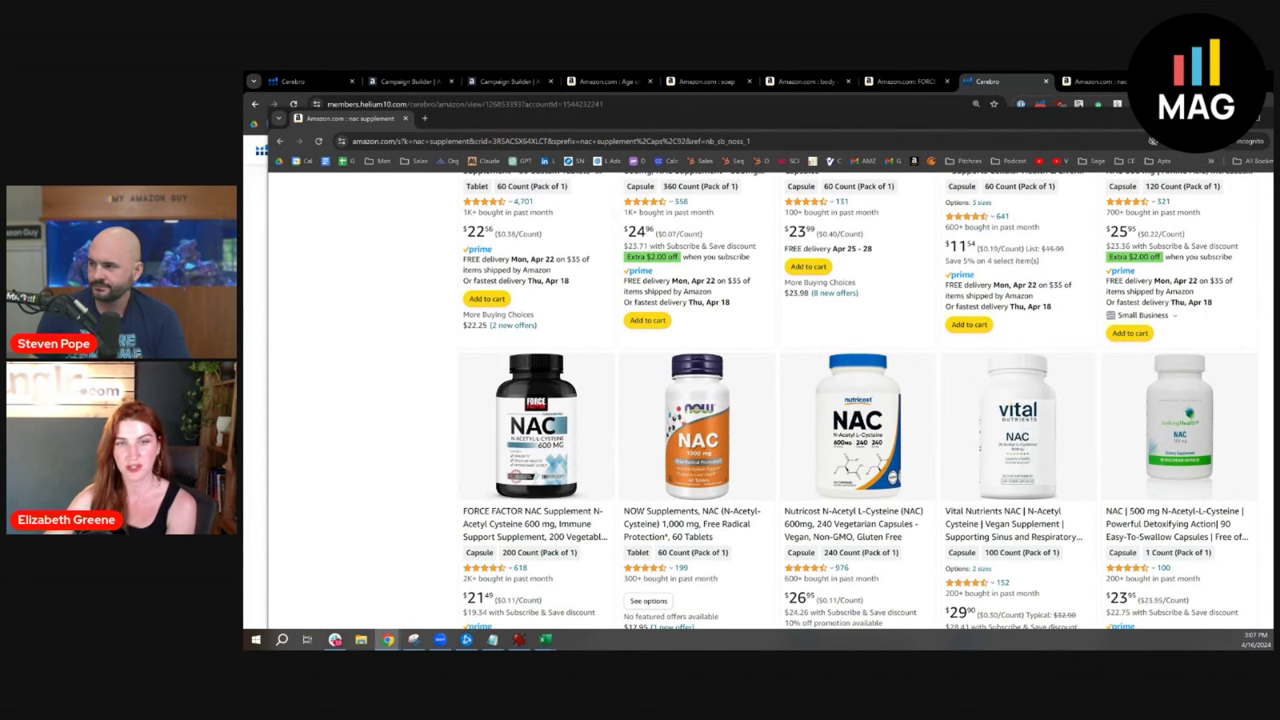
left_click(977, 84)
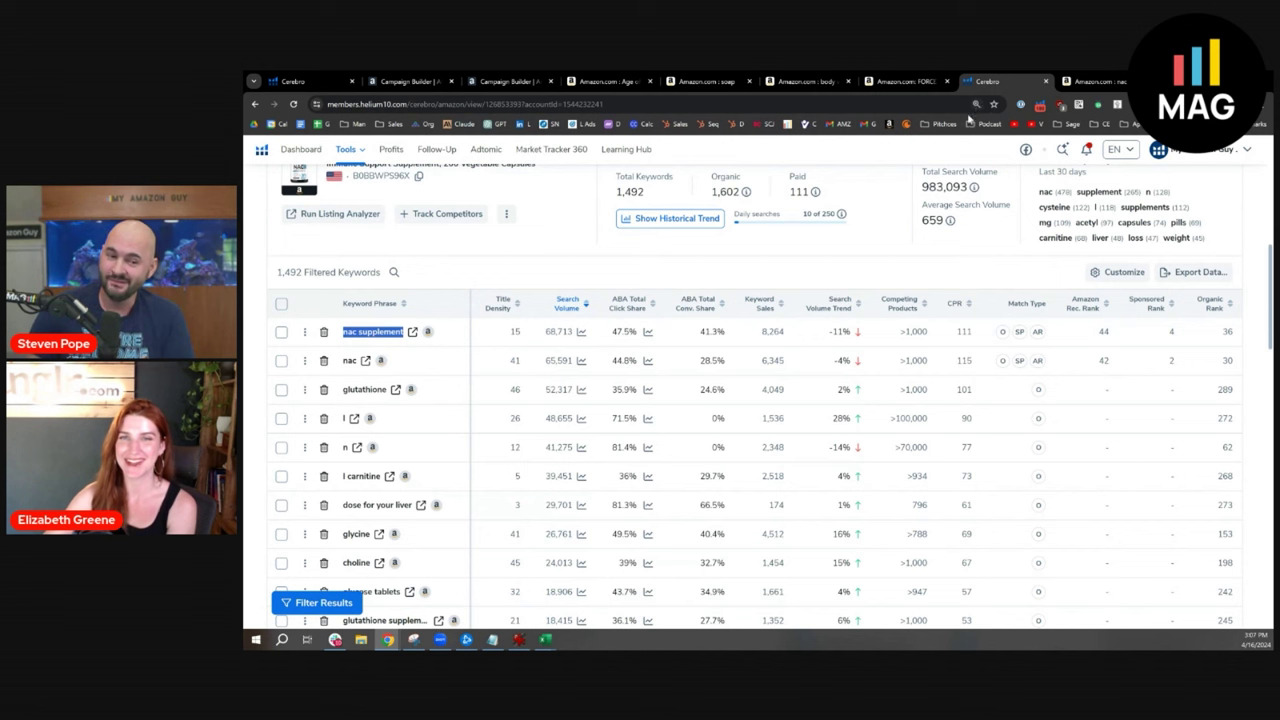
left_click(741, 288)
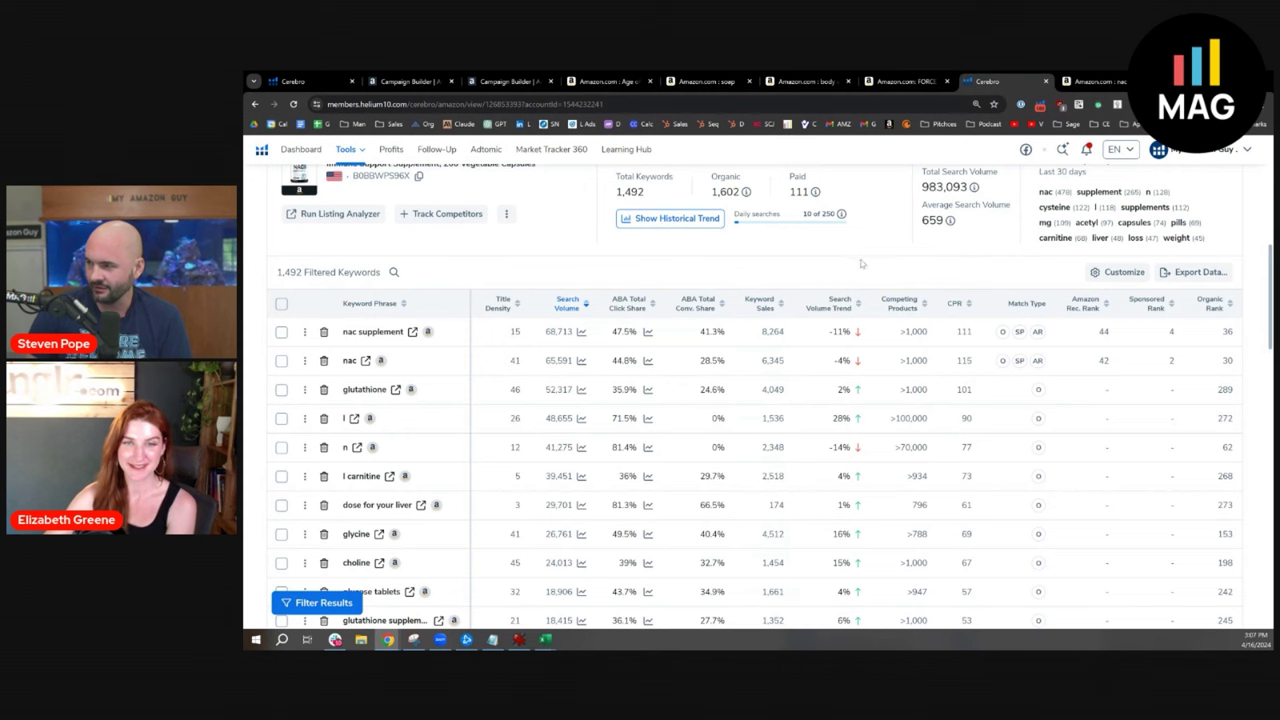
- Switch to the Amazon 'nac supplement' results tab and scroll through the listings
left_click(1095, 81)
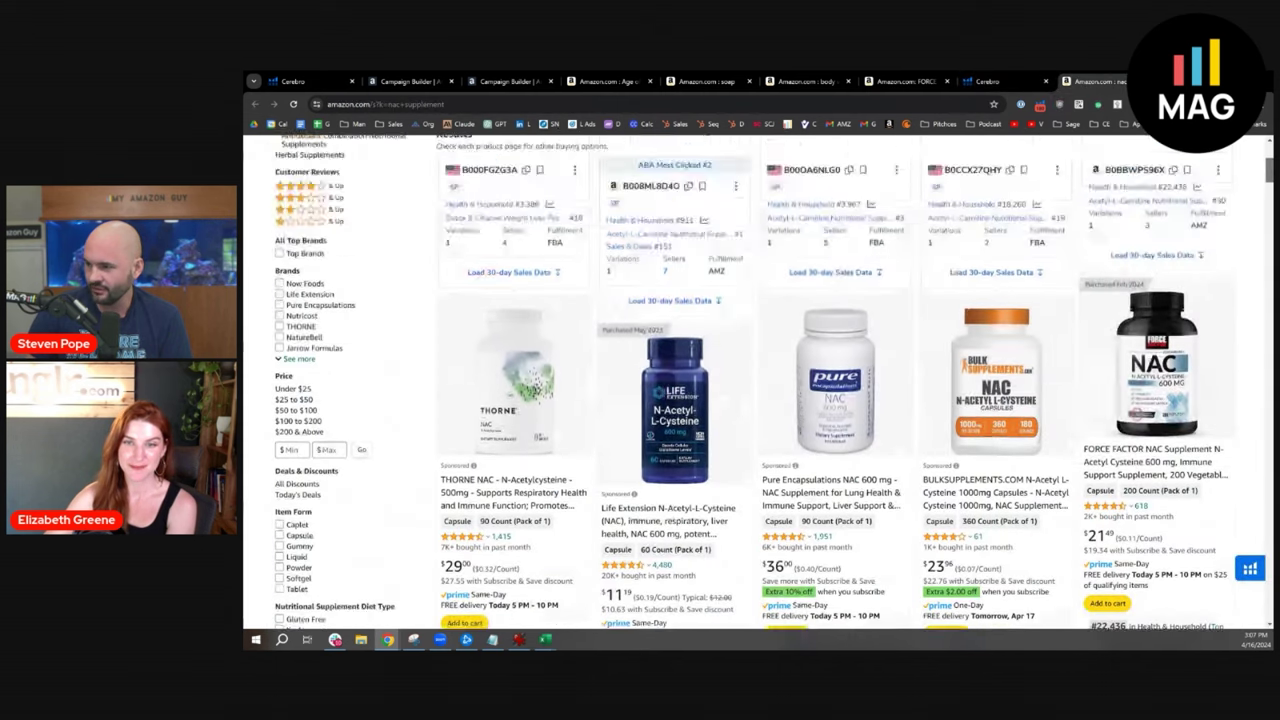
scroll(758, 382, "down", 5)
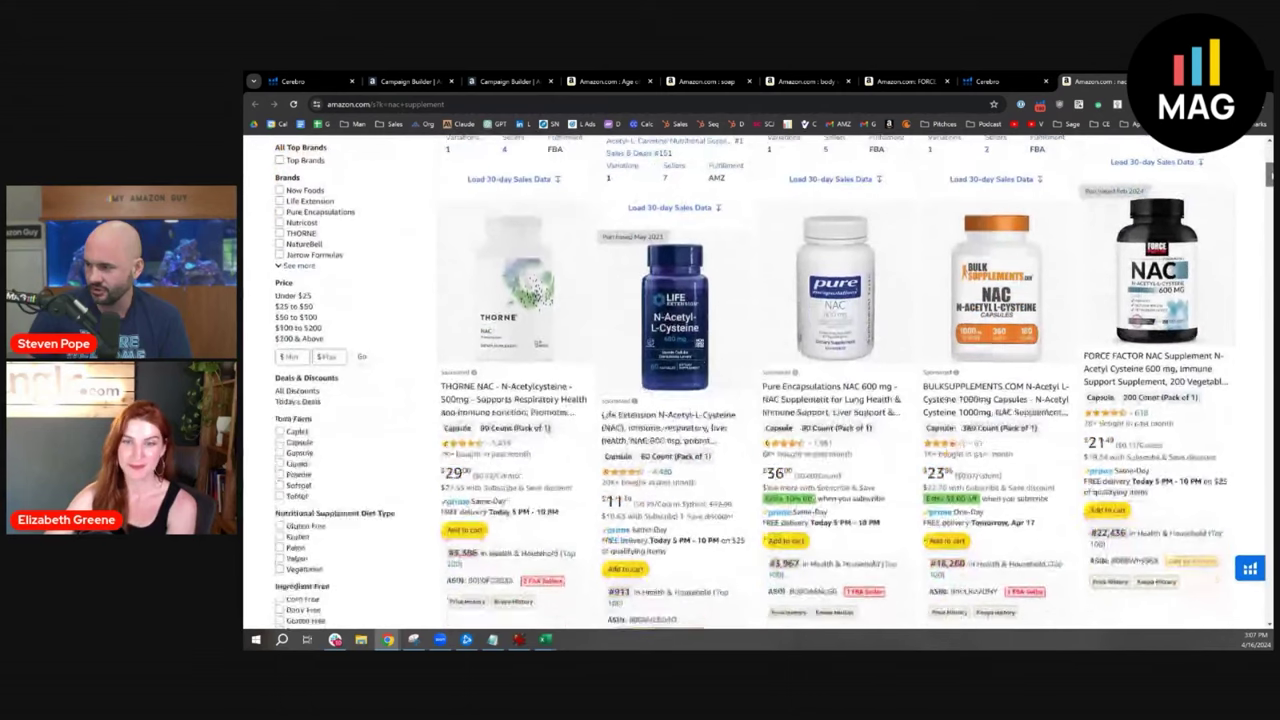
scroll(758, 382, "down", 1)
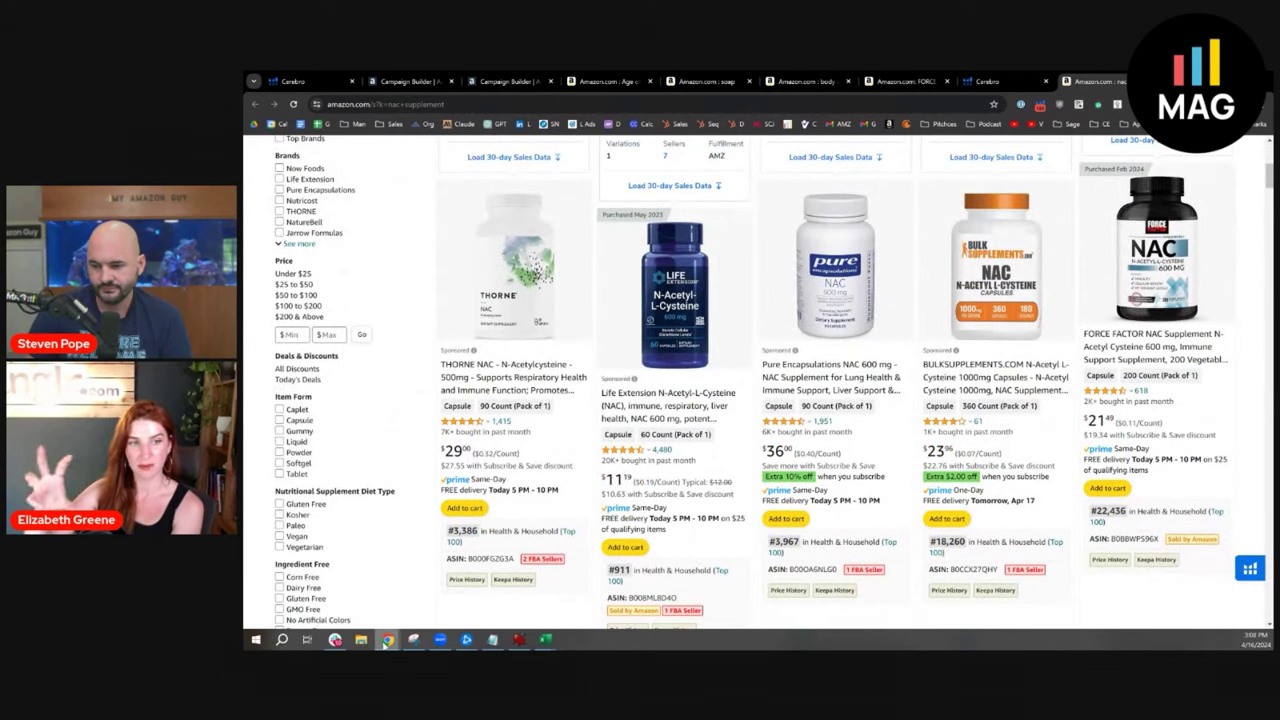
- Bring forward the second window's plain NAC results with BulkSupplements, Pure Encapsulations, Thorne and Nutricost sponsored listings
mouse_move(387, 640)
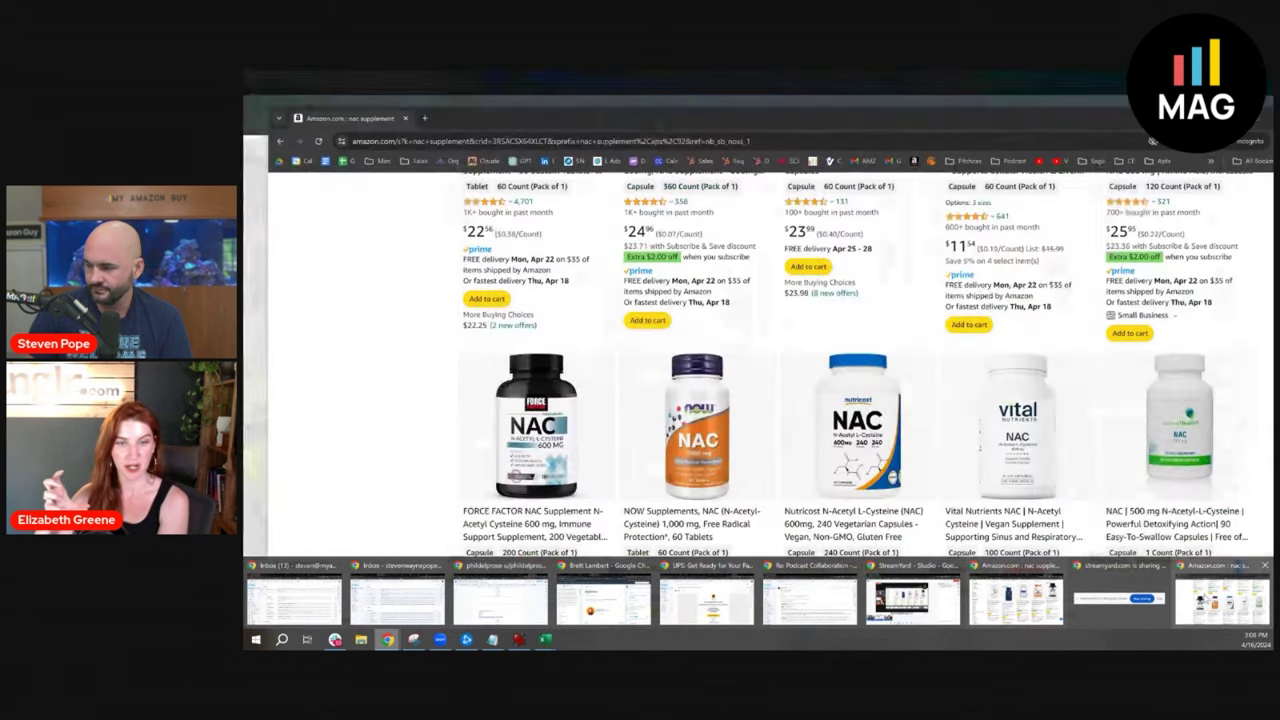
left_click(1220, 600)
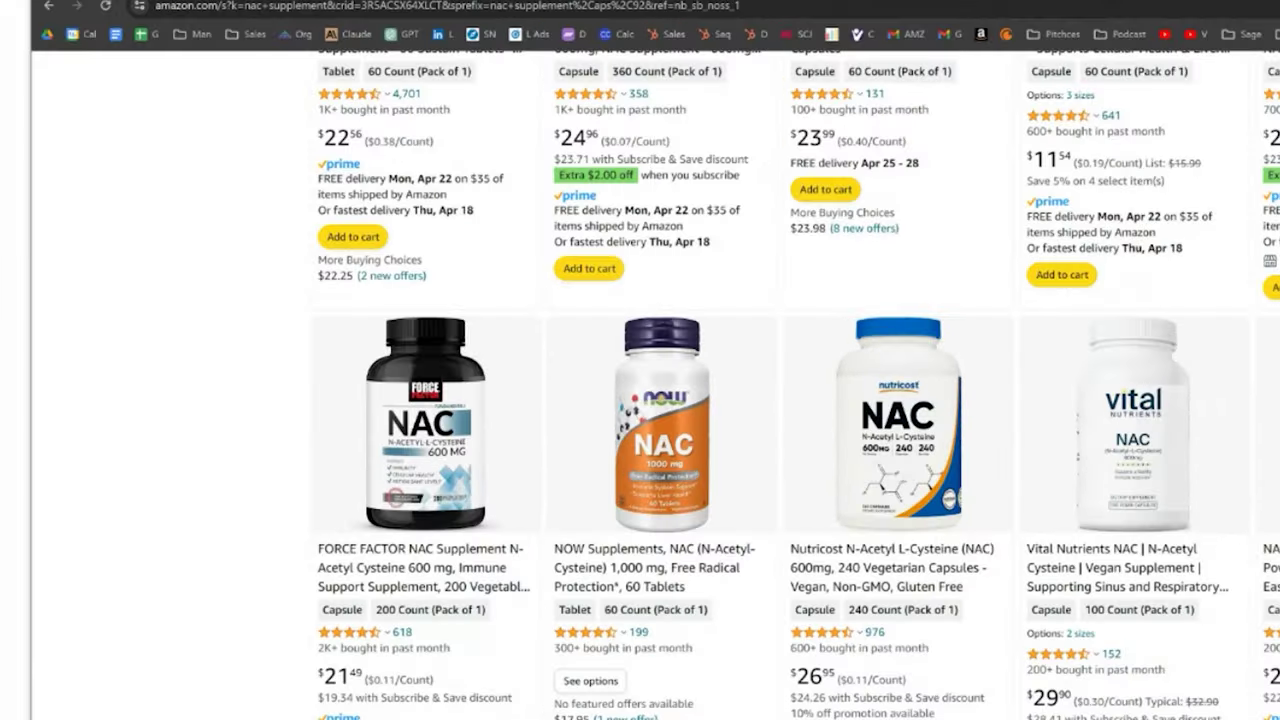
scroll(640, 400, "up", 20)
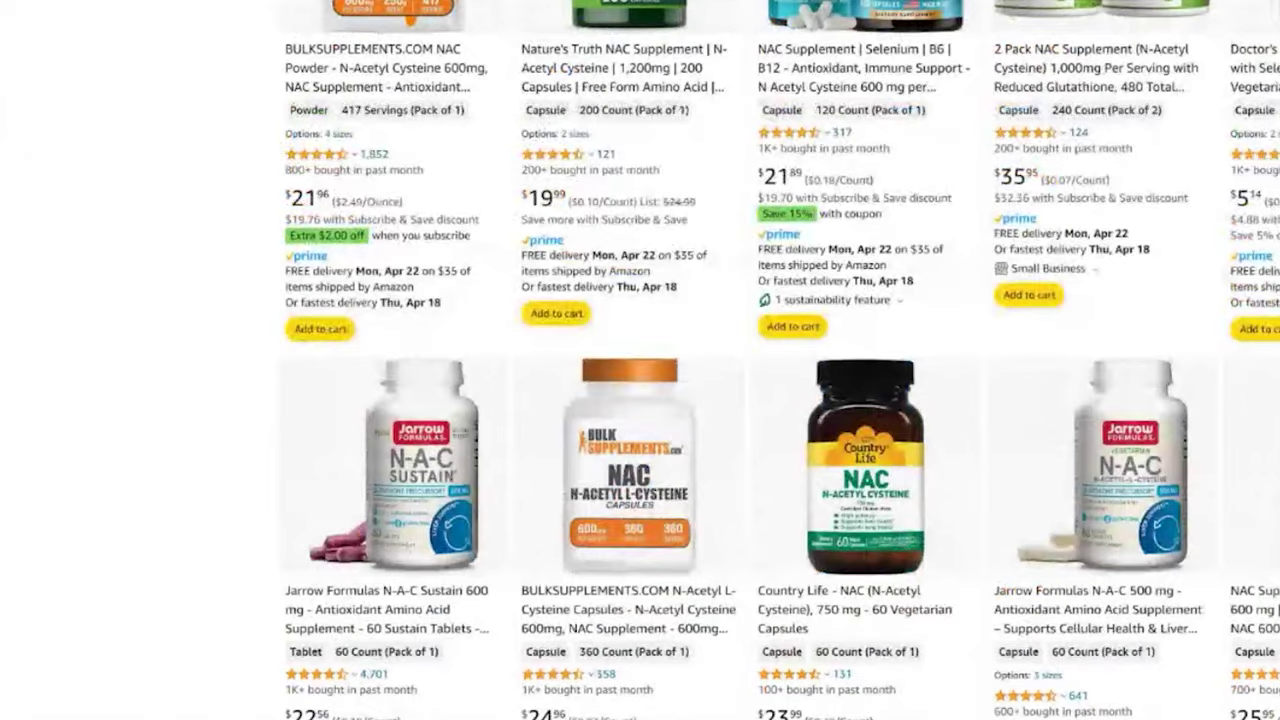
scroll(640, 400, "up", 3)
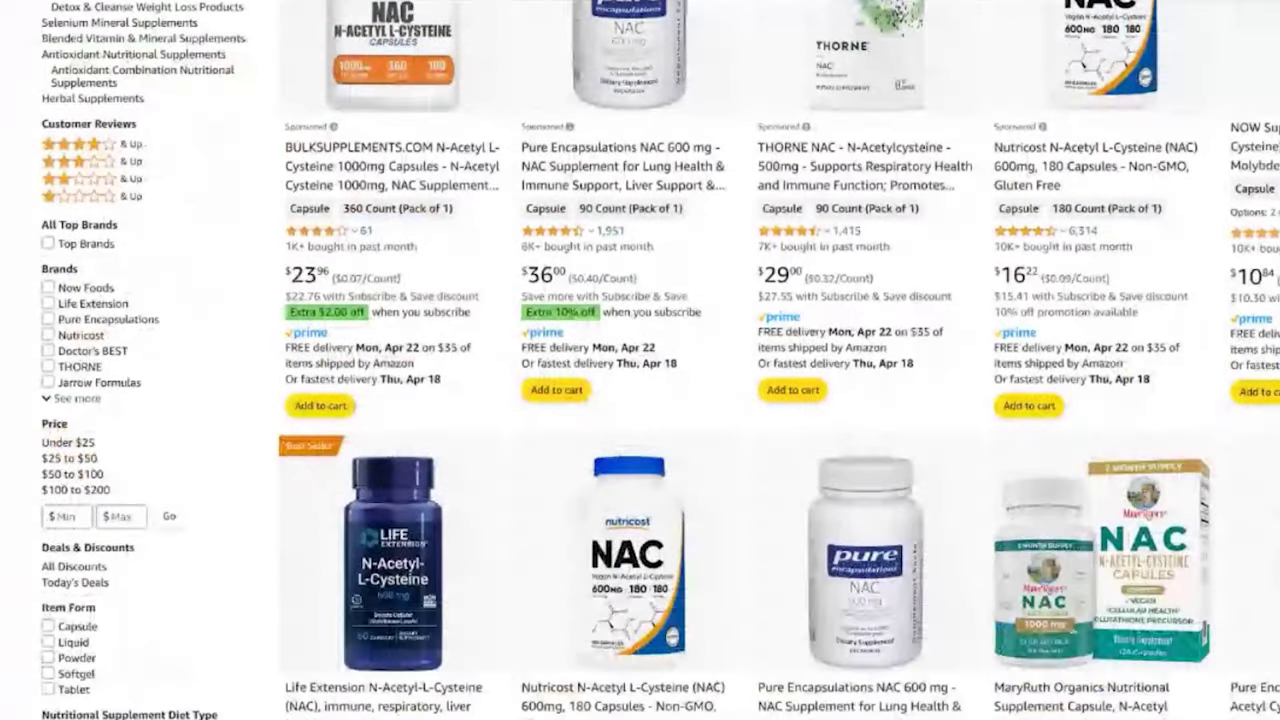
scroll(640, 360, "down", 1)
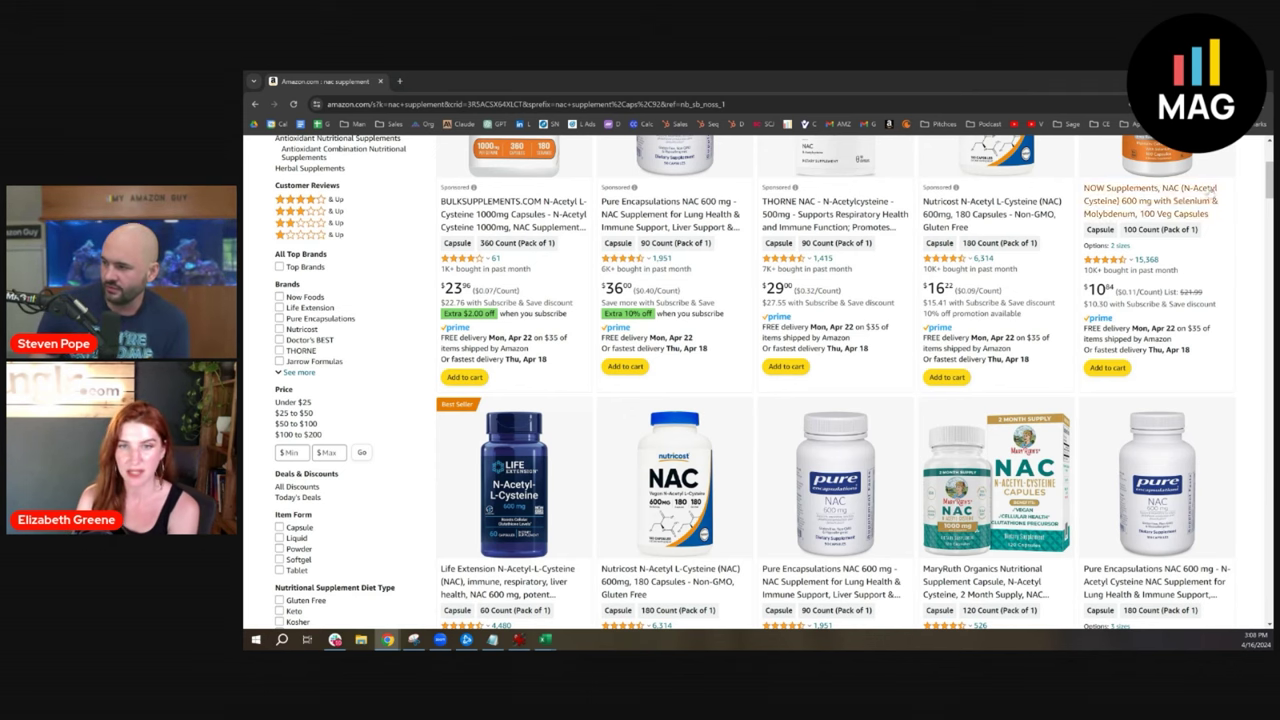
- Highlight Pure Encapsulations NAC 600 mg's $36 price, then drag the window down to uncover the other
scroll(430, 377, "up", 3)
scroll(430, 377, "down", 2)
scroll(754, 382, "down", 2)
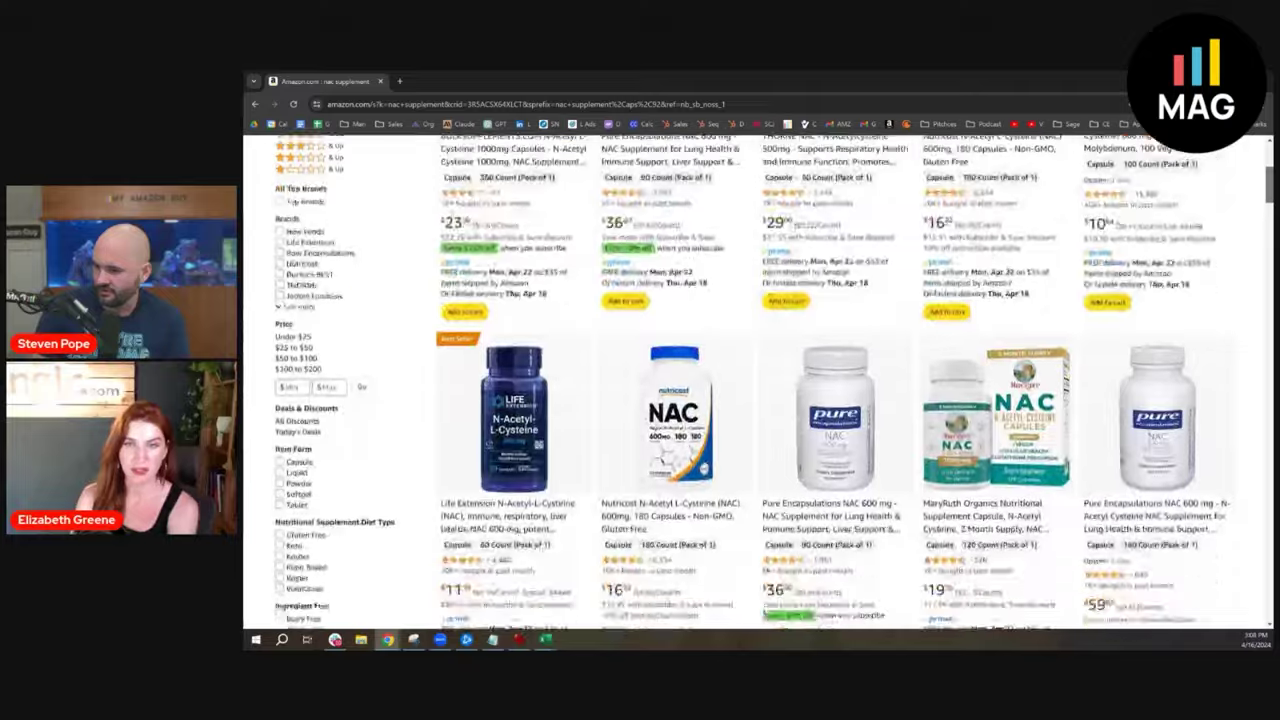
scroll(754, 382, "up", 1)
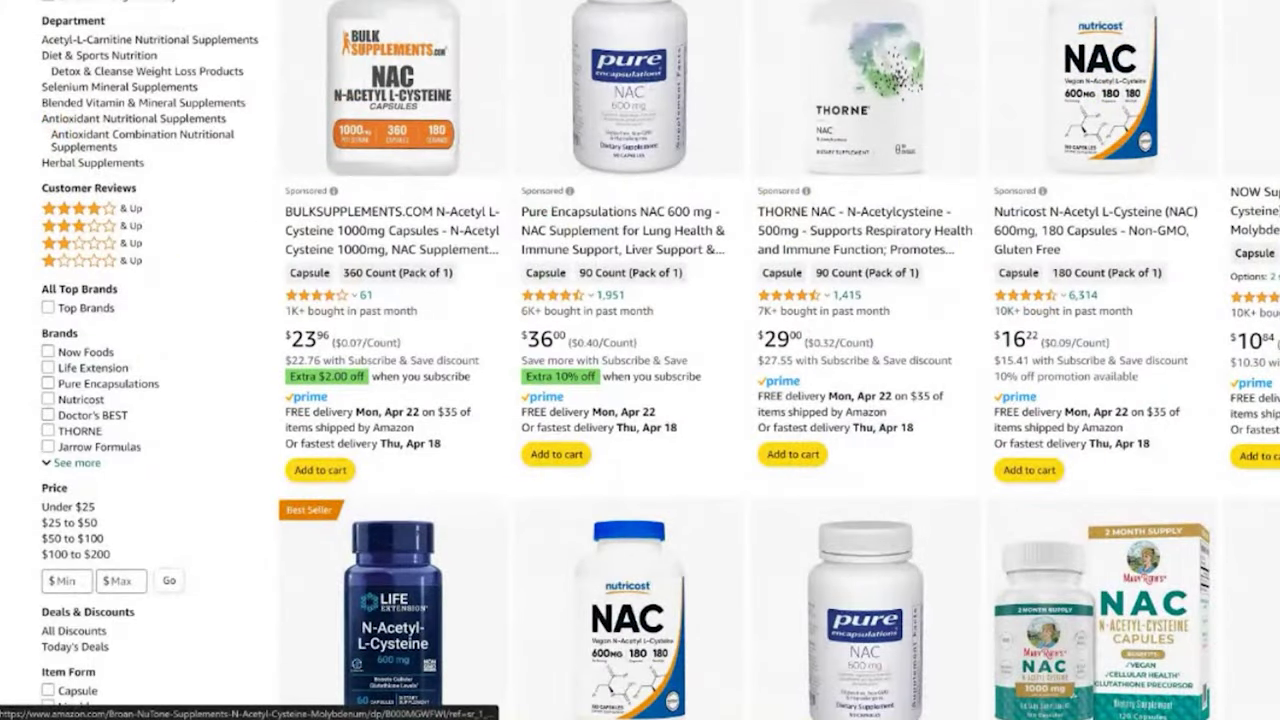
scroll(1118, 336, "down", 5)
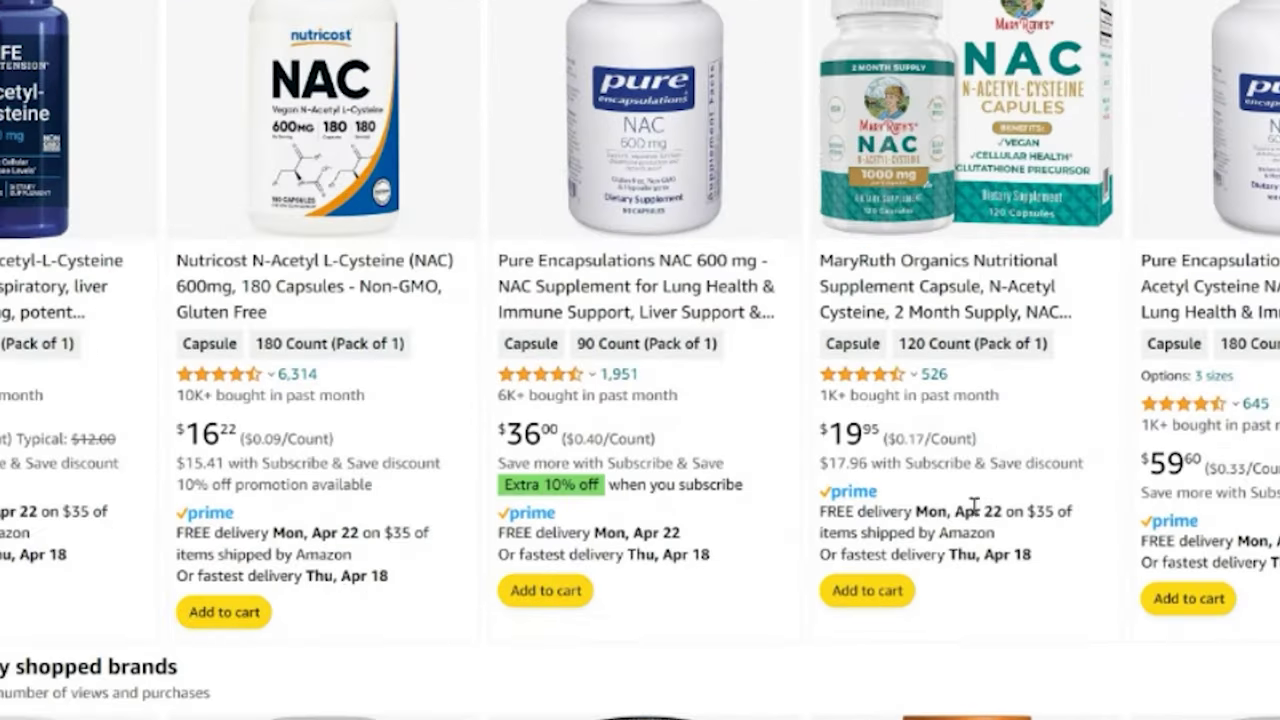
left_click_drag(759, 412, 765, 408)
left_click_drag(508, 435, 565, 432)
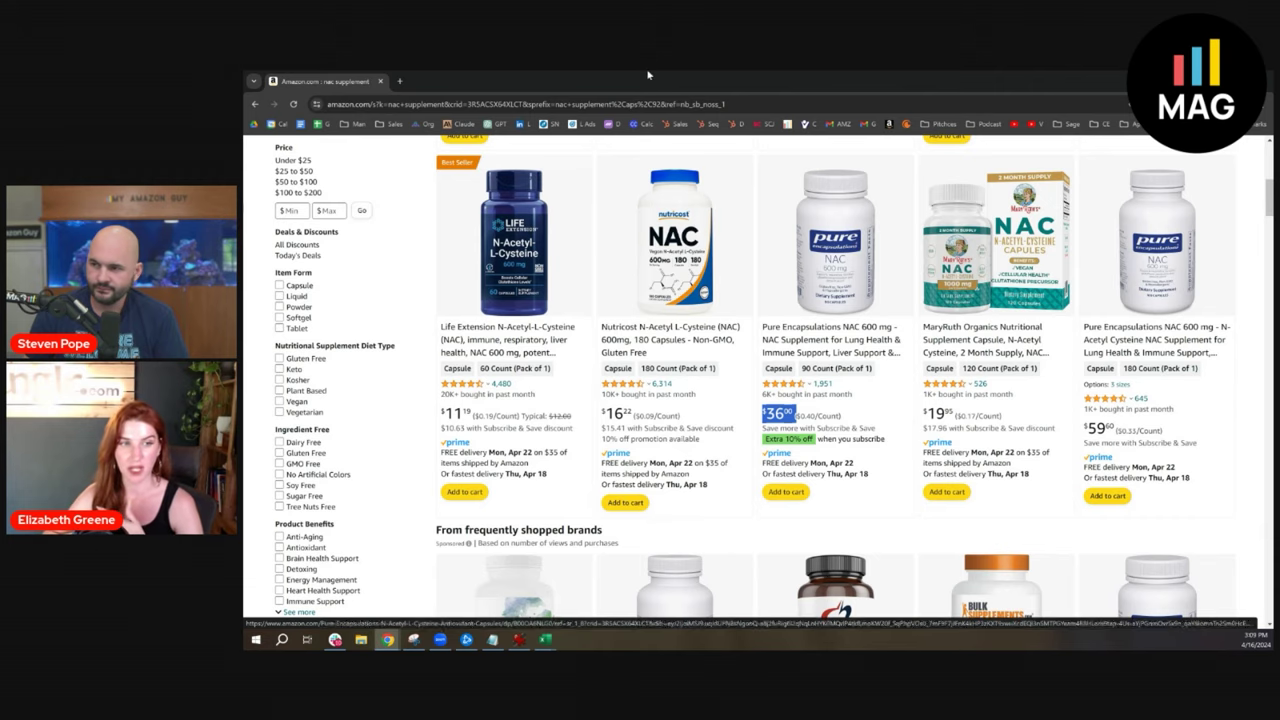
left_click_drag(648, 75, 640, 210)
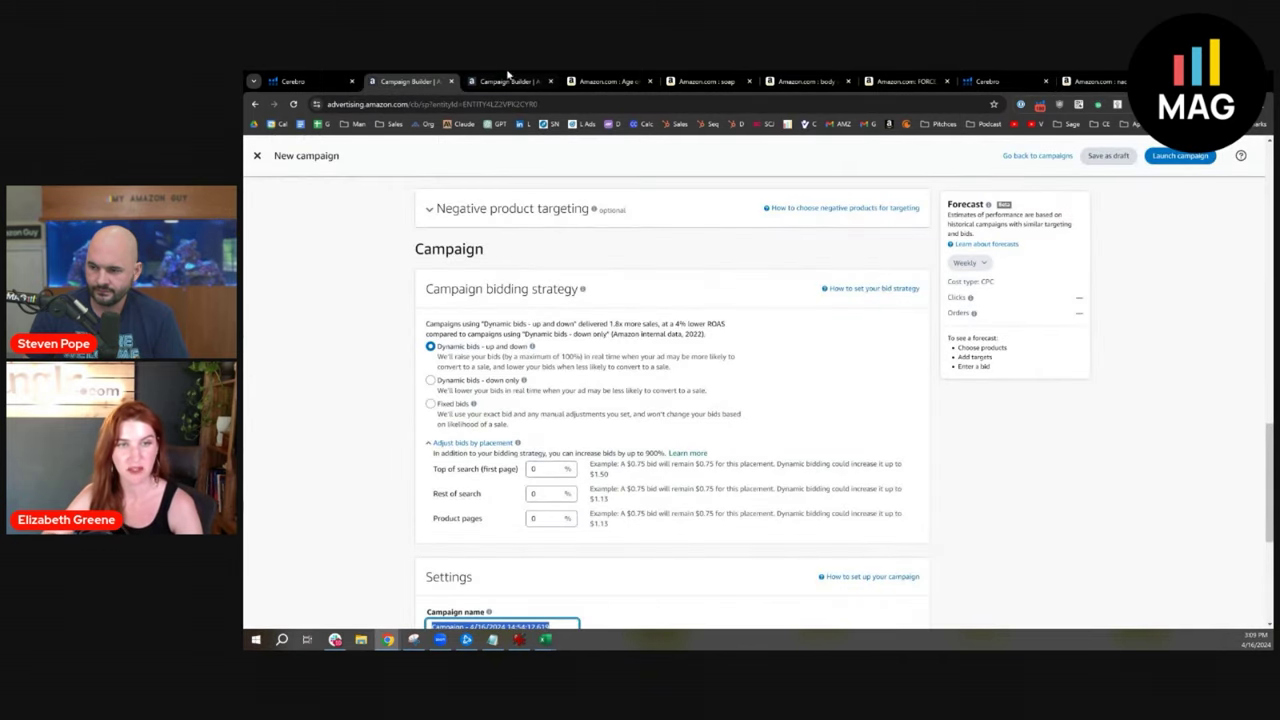
- Add Iron Lion Soap's men's bar soap as an individual product target
scroll(383, 469, "up", 5)
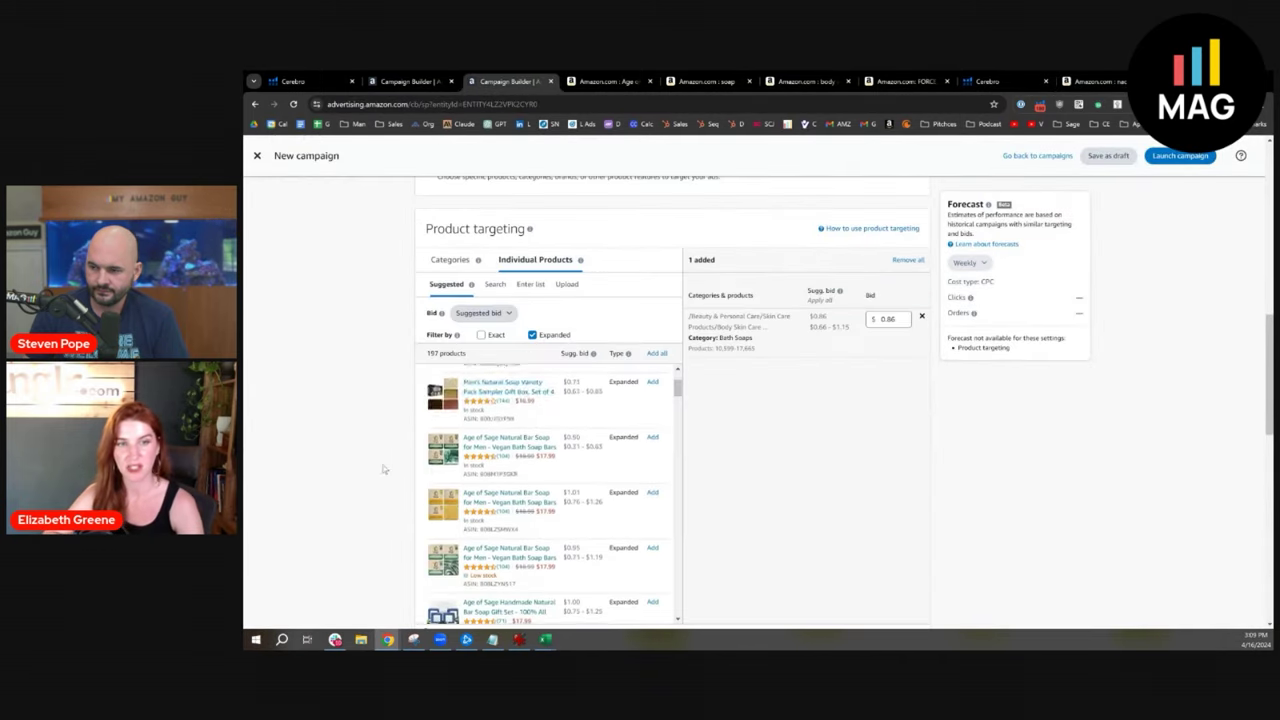
scroll(400, 405, "down", 3)
scroll(400, 405, "up", 1)
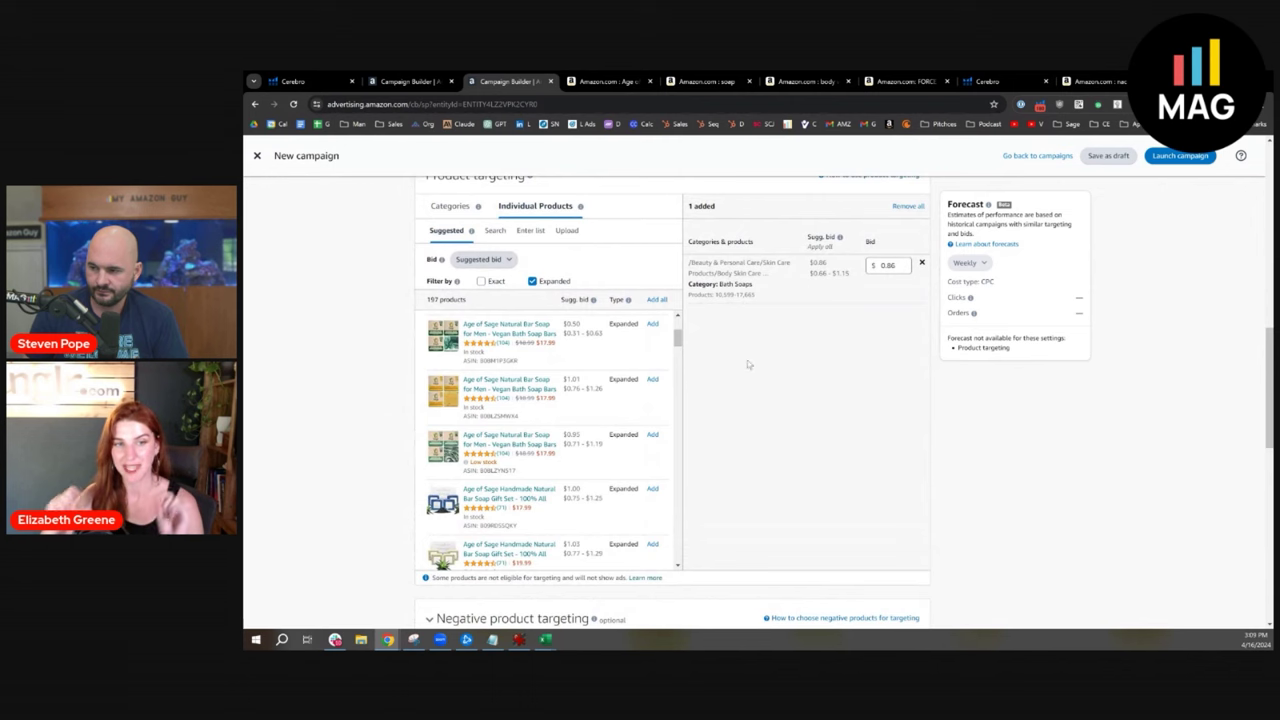
scroll(650, 400, "down", 3)
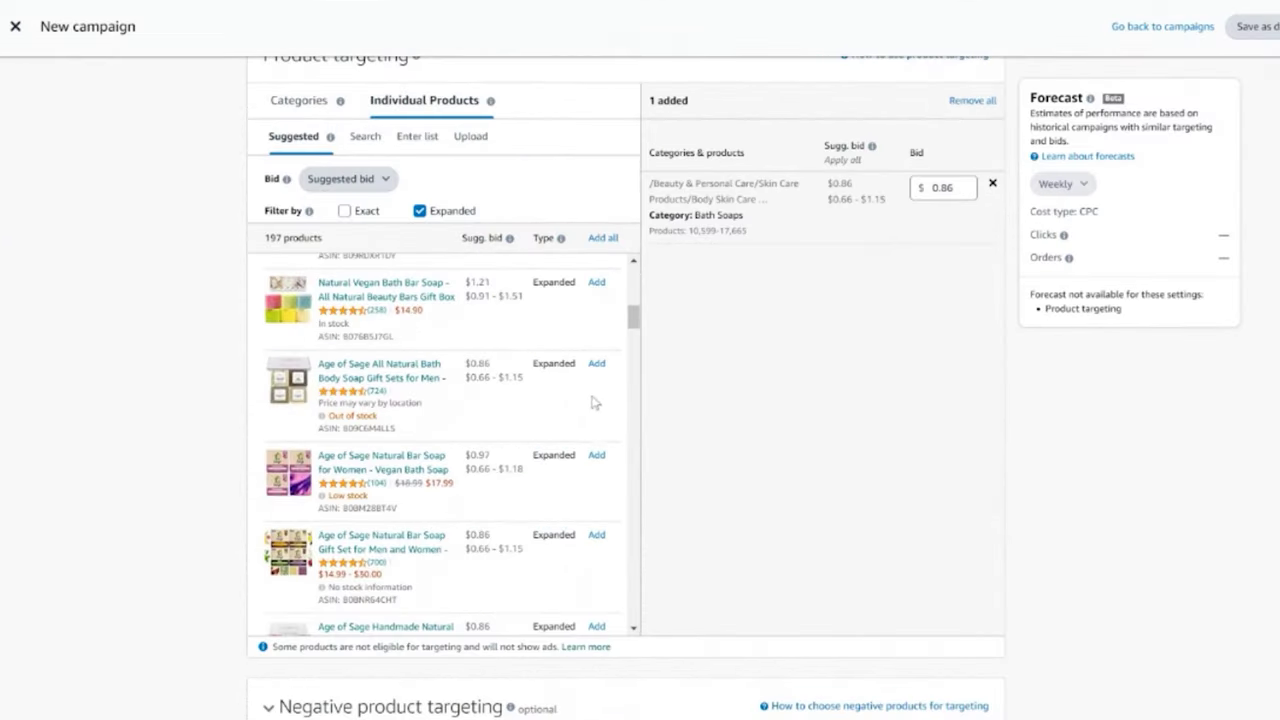
scroll(594, 403, "down", 5)
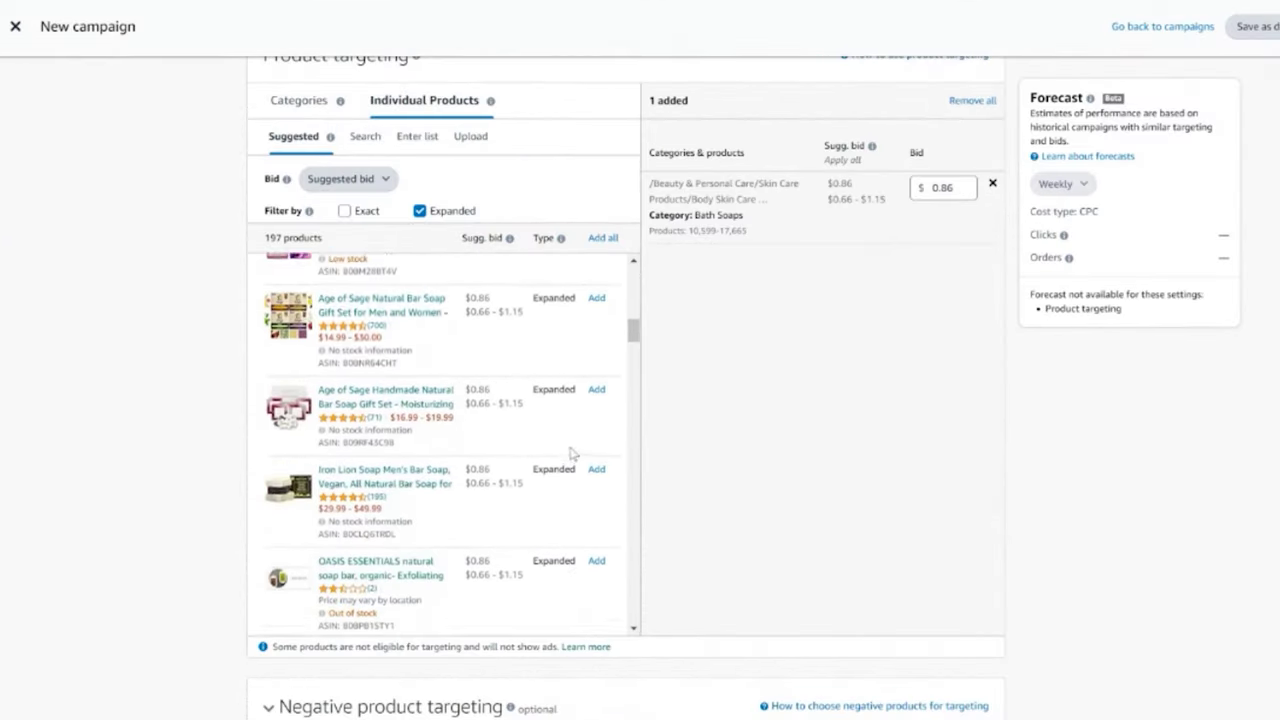
left_click(597, 313)
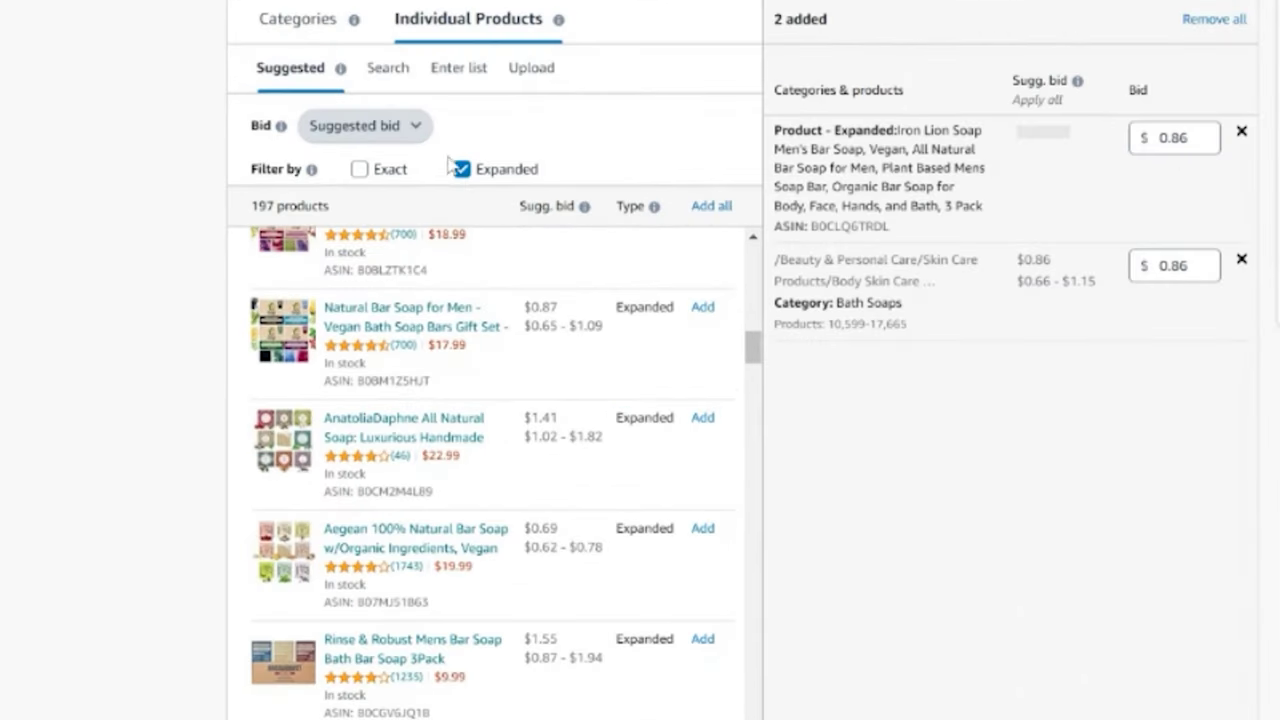
- Limit the target suggestions to Exact matches and switch to entering an ASIN list
mouse_move(309, 172)
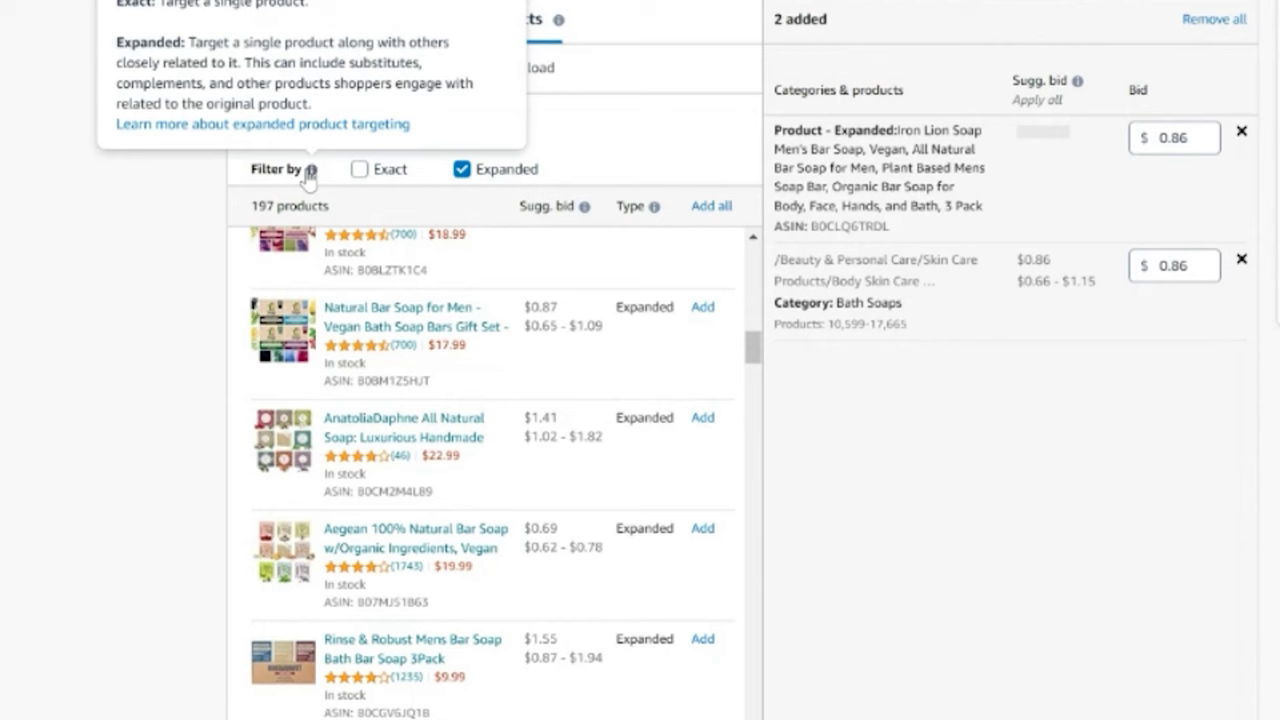
left_click(461, 169)
left_click(359, 169)
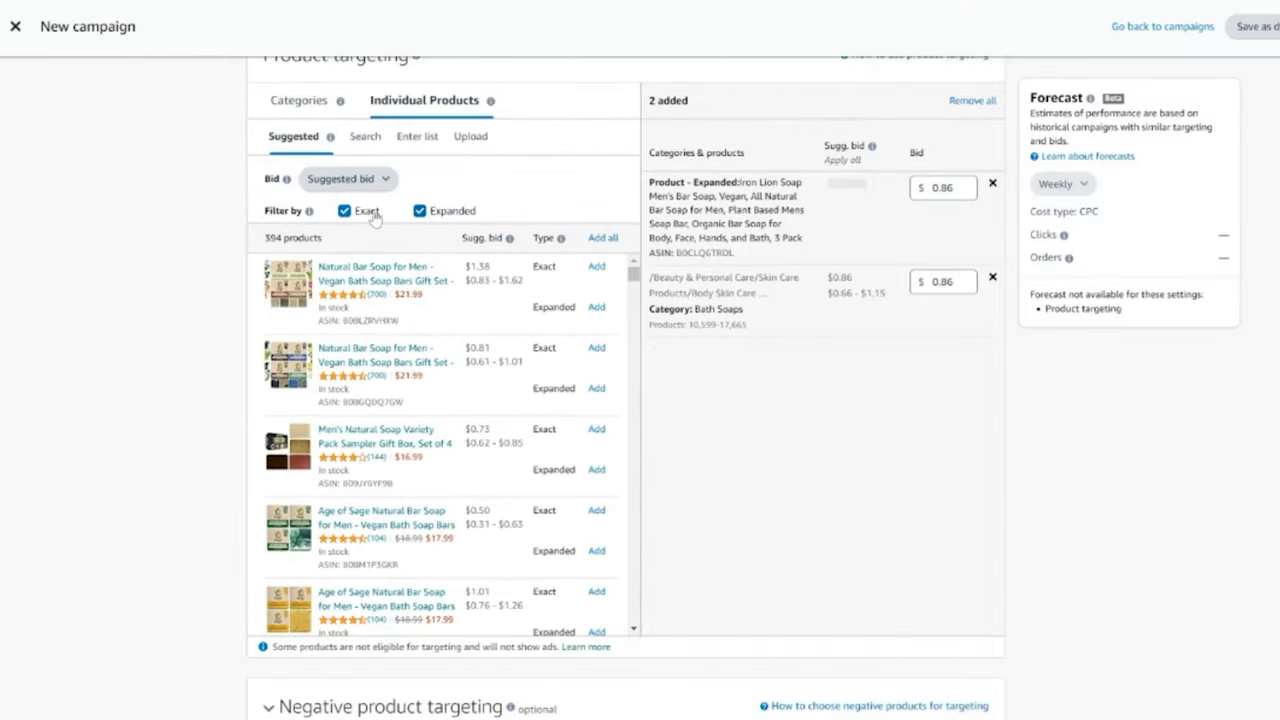
left_click(418, 211)
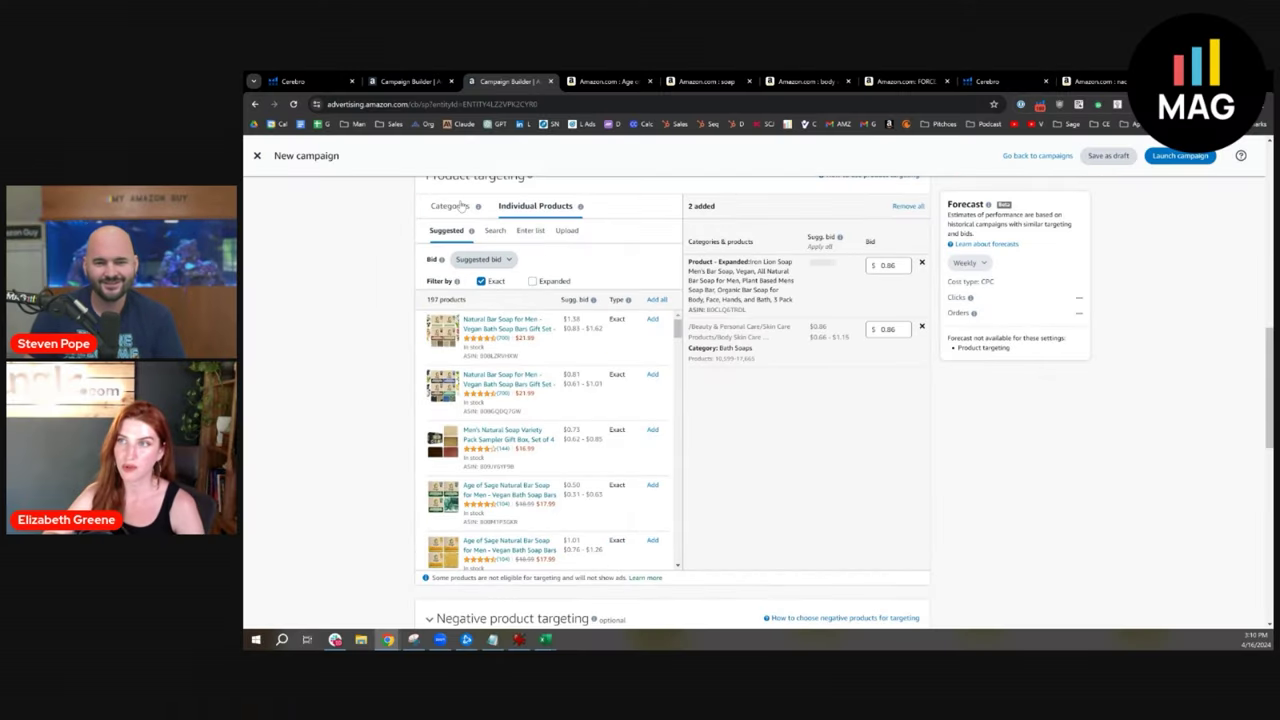
mouse_move(456, 282)
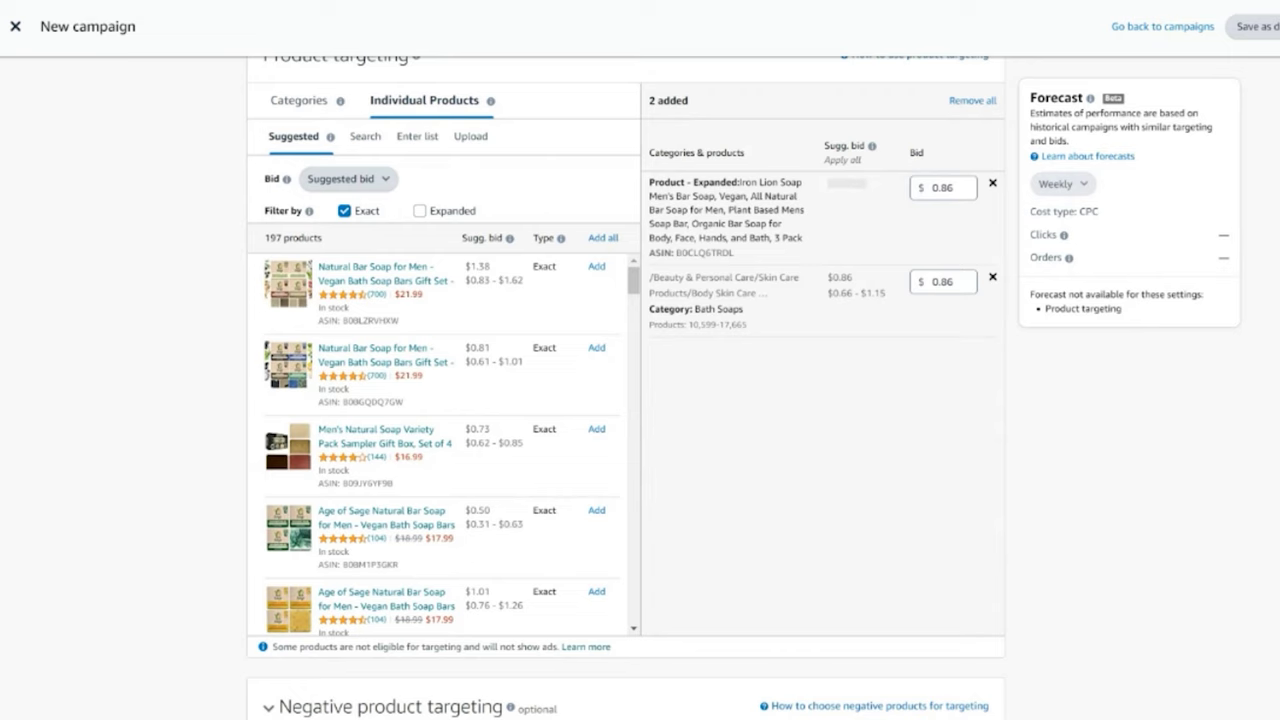
scroll(180, 286, "up", 1)
left_click(416, 215)
left_click(420, 380)
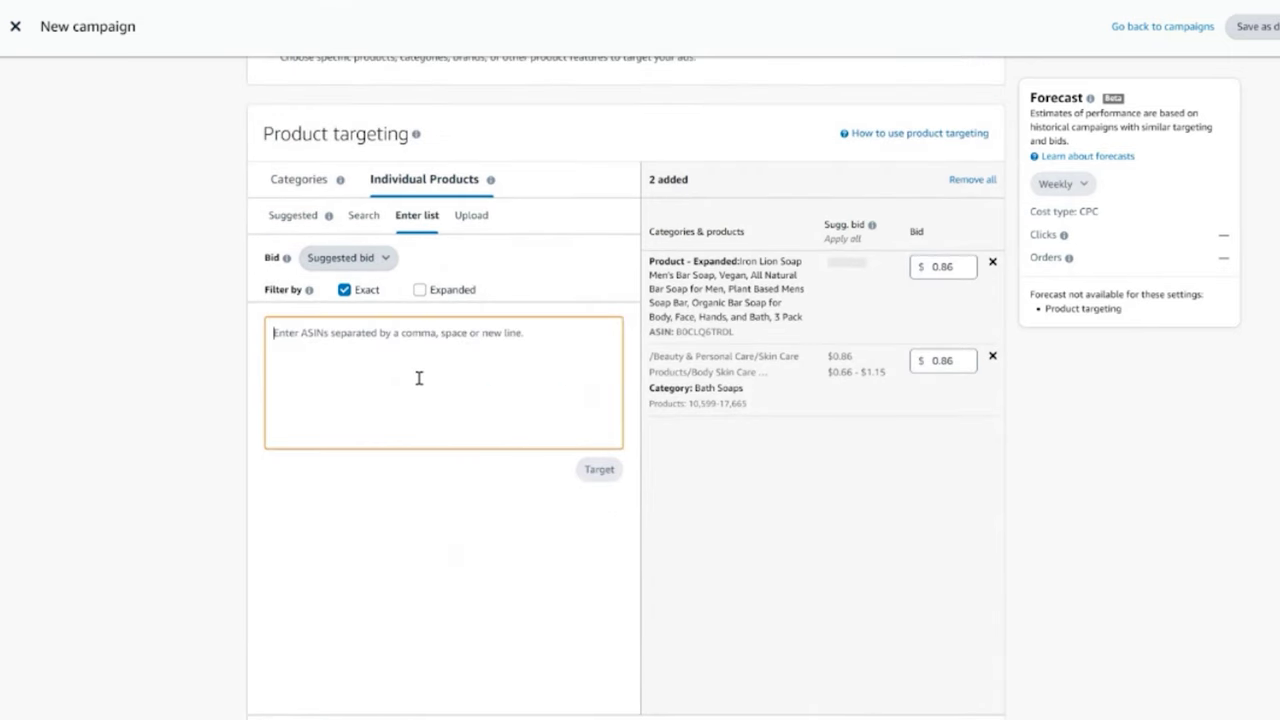